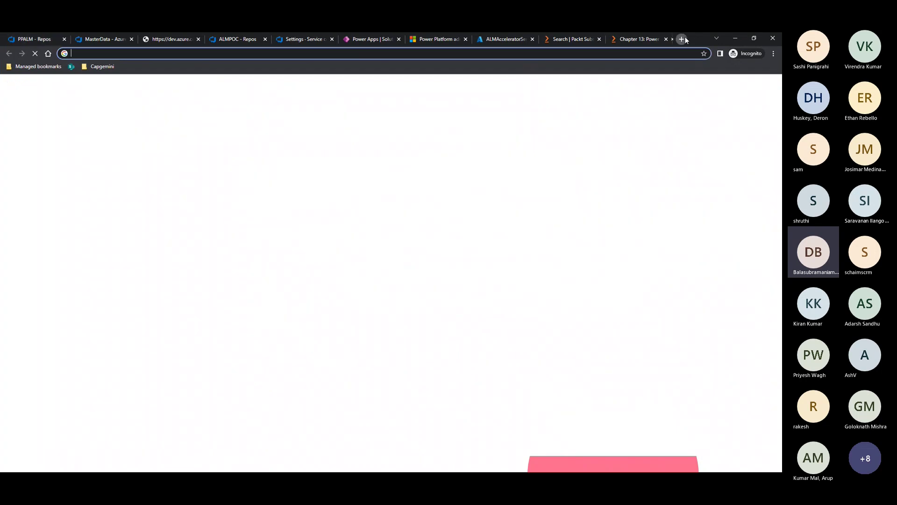
Open make.powerapps.com, go to its solutions and list the environments available for selection
text(make.p)
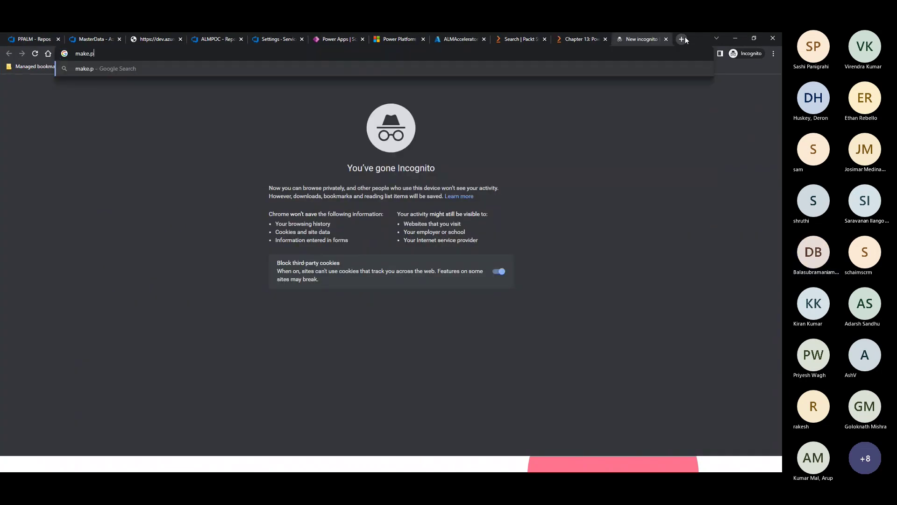
text(owerapps.com)
key(Return)
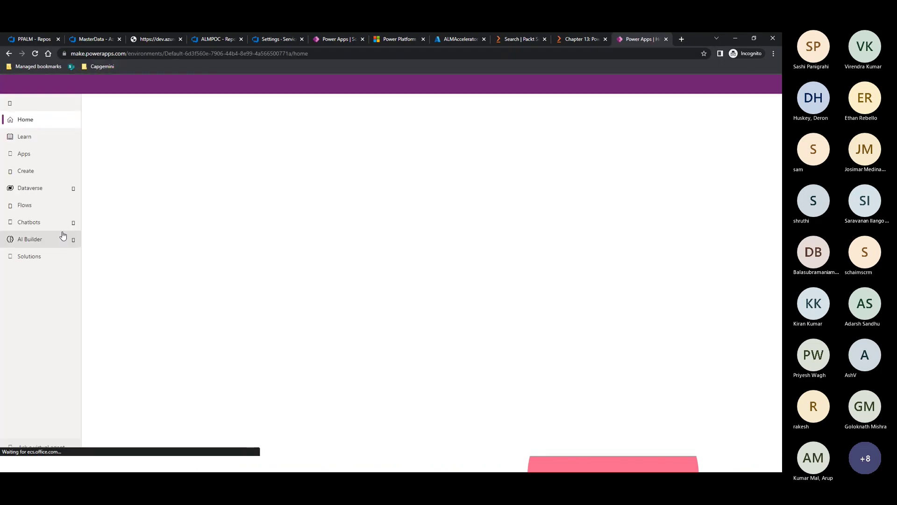
click(45, 257)
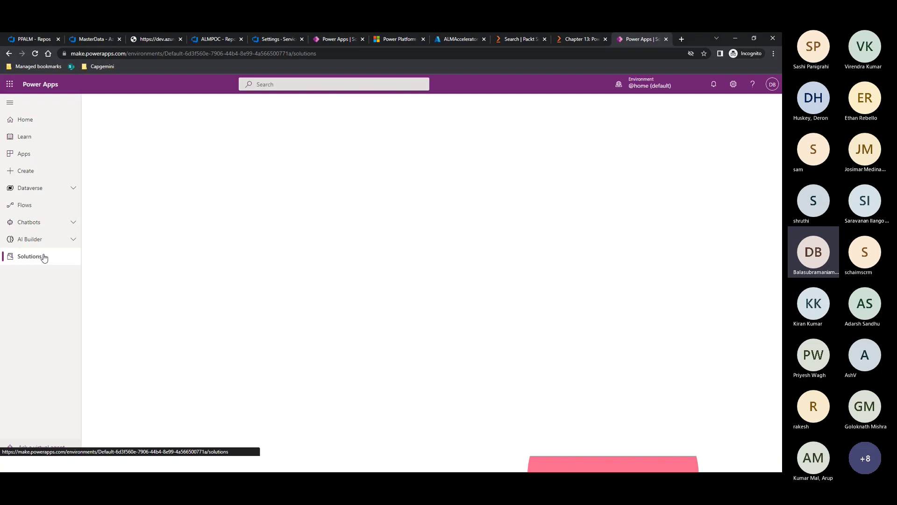
click(642, 82)
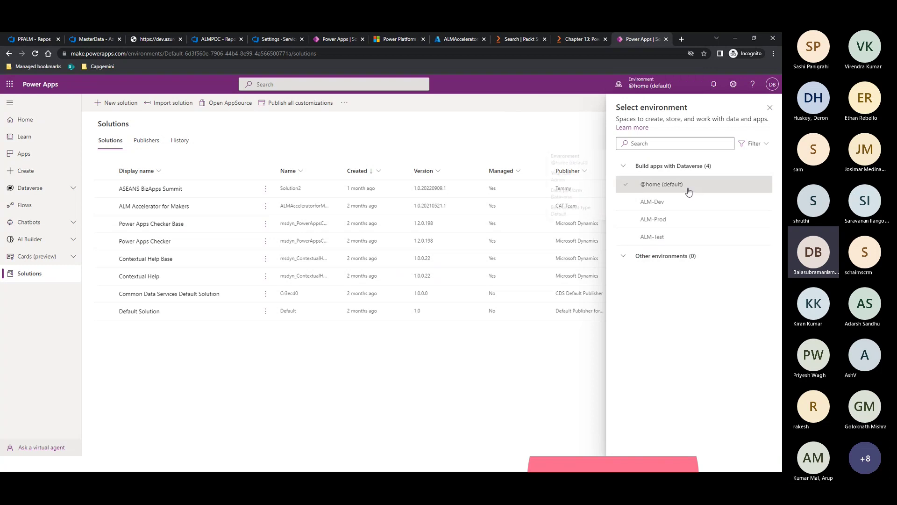
mouse_move(688, 192)
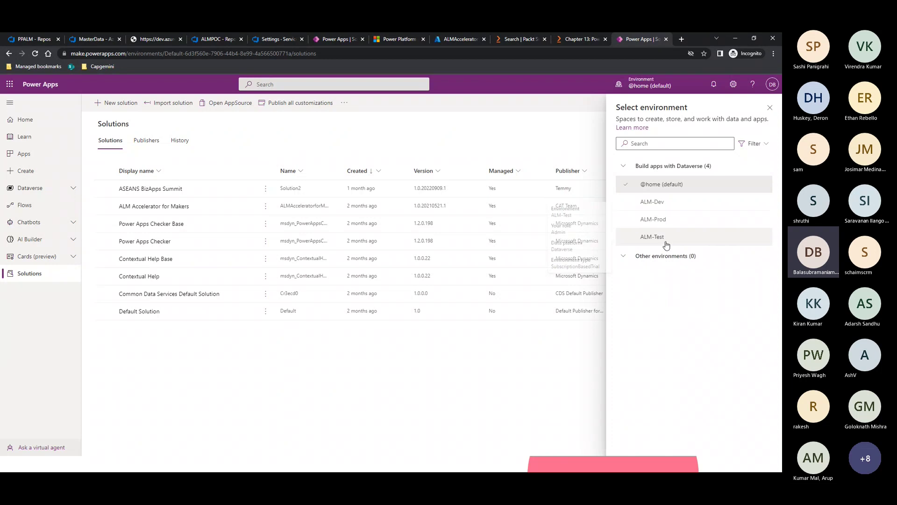
Open admin.powerplatform.microsoft.com in a new browser tab and show its environments list
click(681, 40)
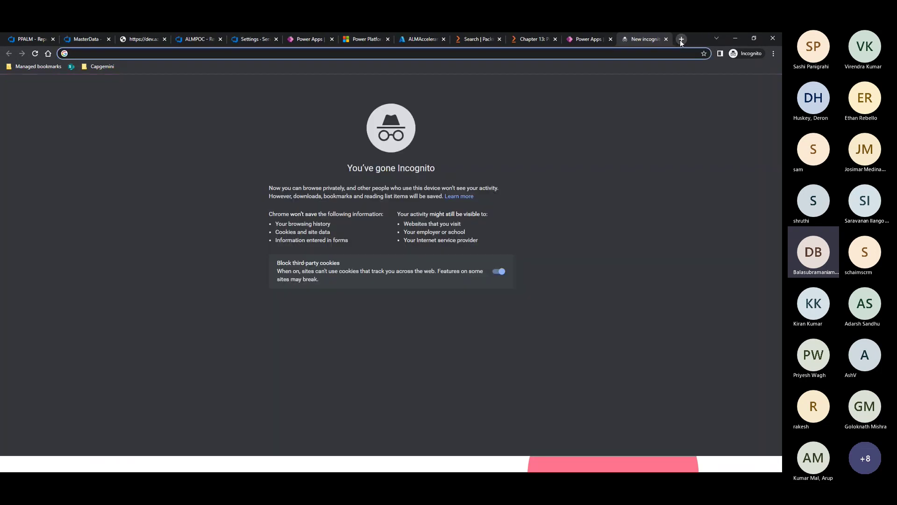
text(admi)
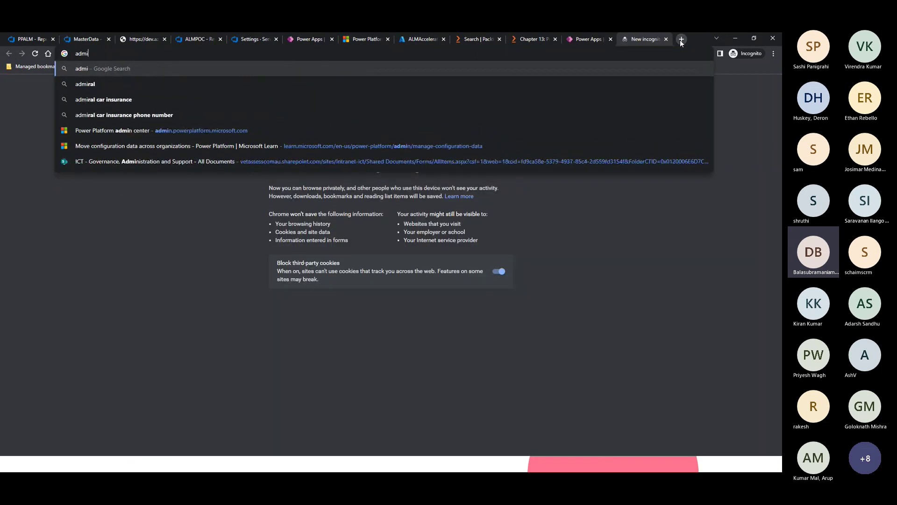
text(n.power)
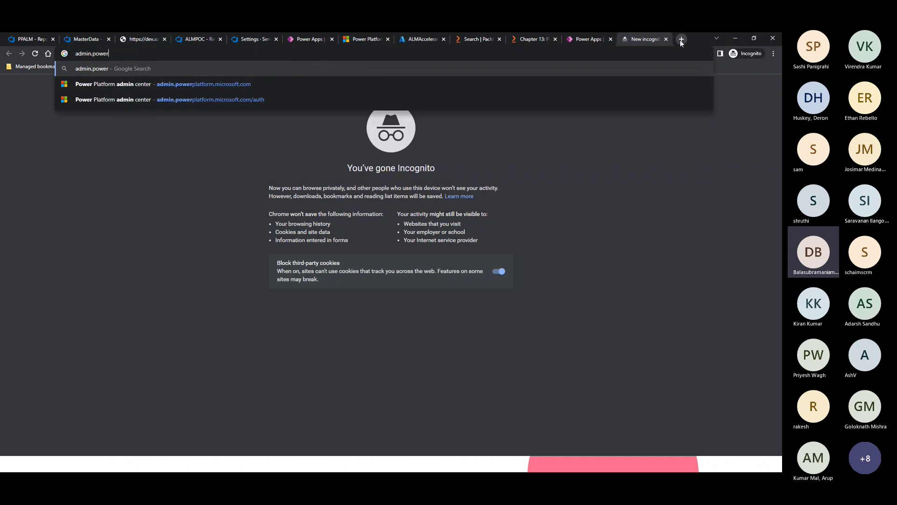
text(platform.)
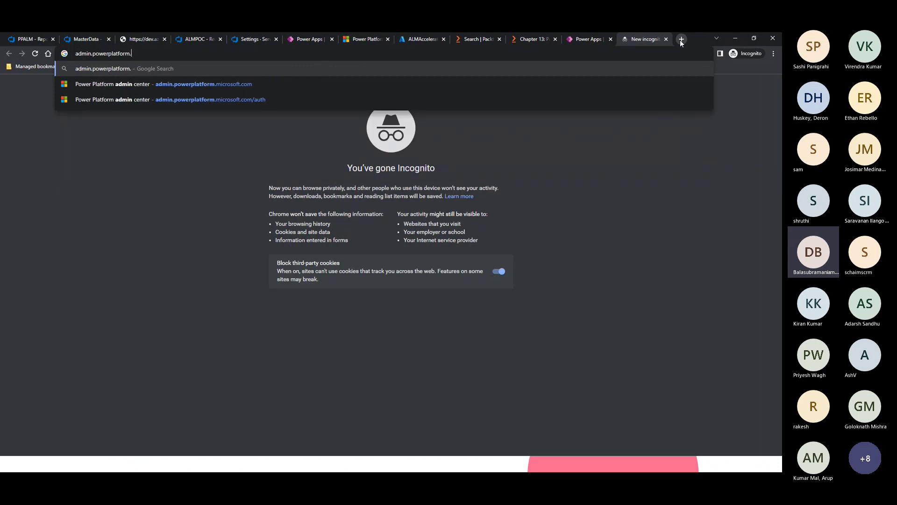
text(microsoft.)
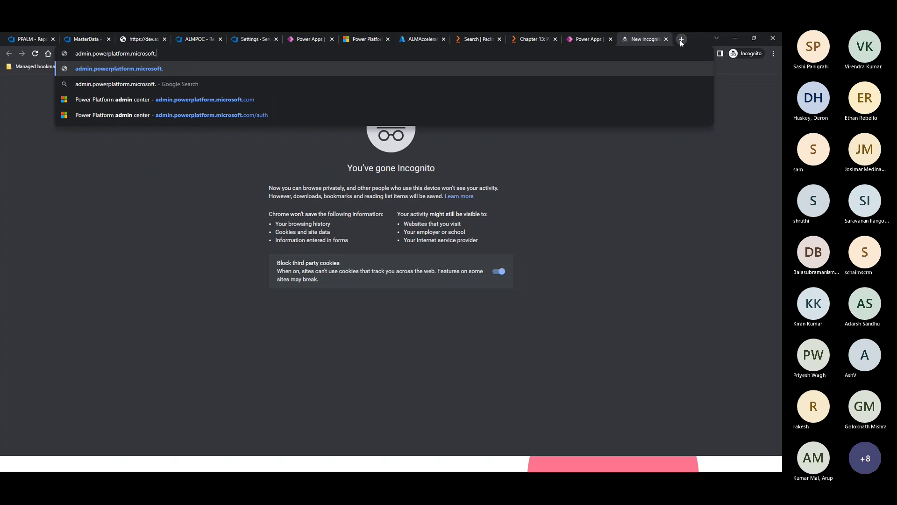
text(com)
key(Return)
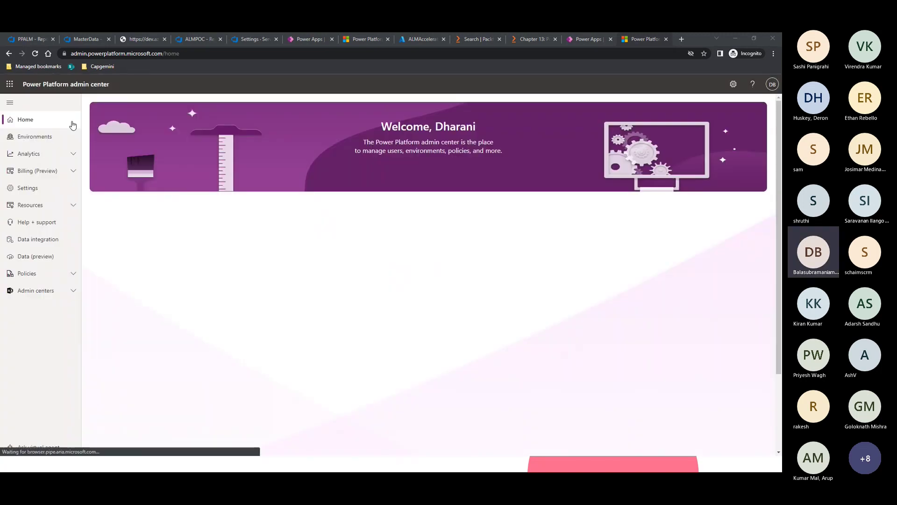
click(51, 135)
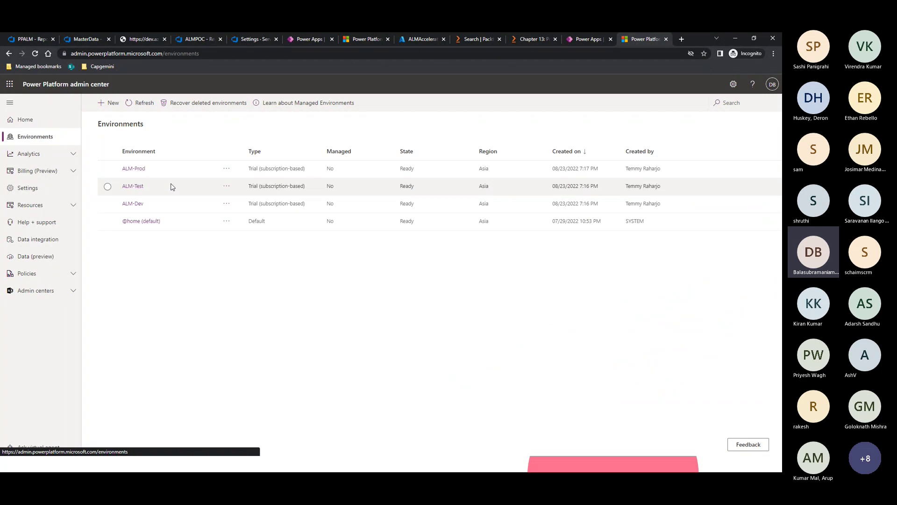
Examine the environment types and the pay-as-you-go information in the new environment form, and close it without saving
click(109, 105)
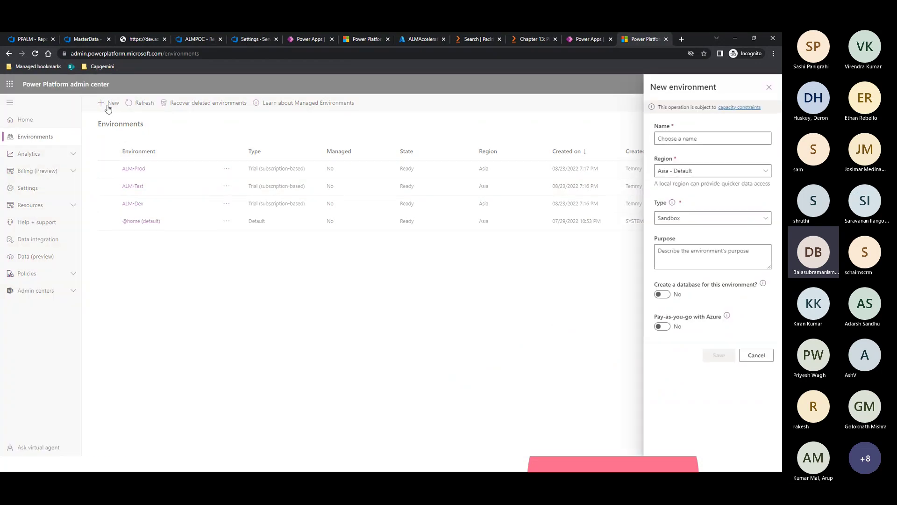
click(676, 136)
click(681, 219)
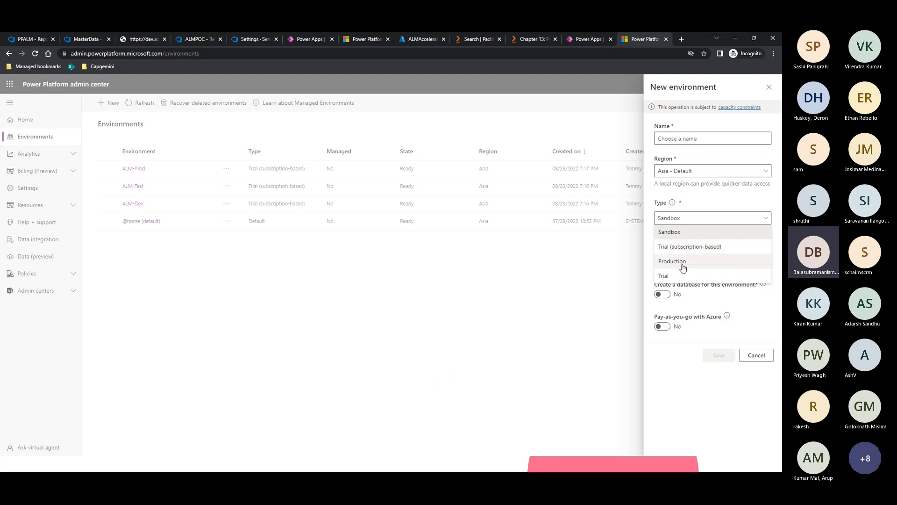
click(726, 315)
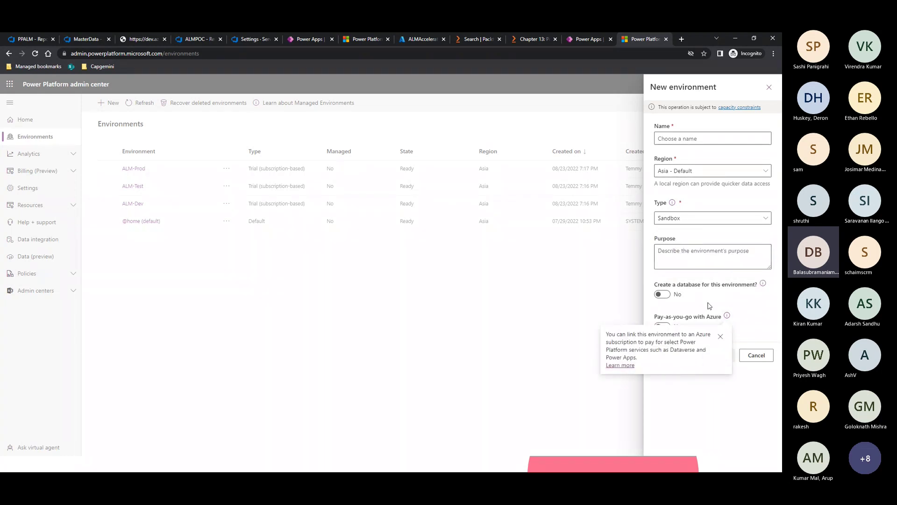
click(696, 383)
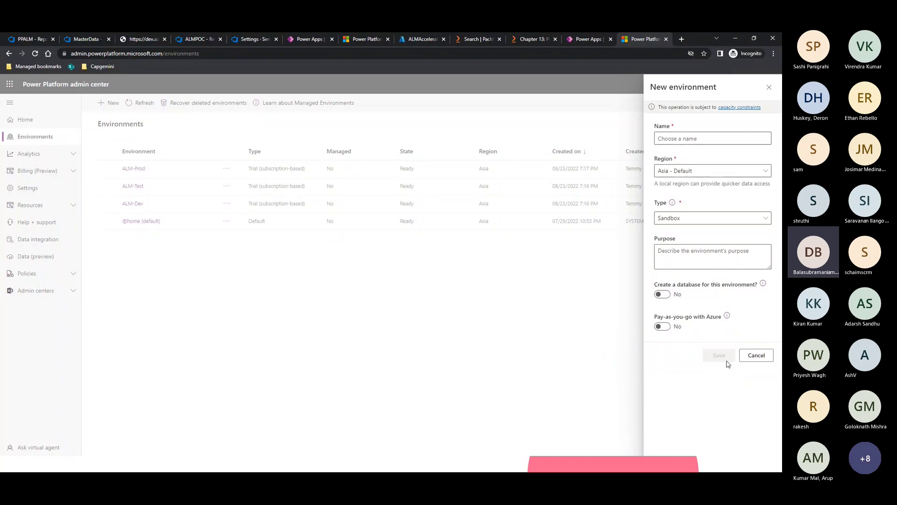
click(751, 360)
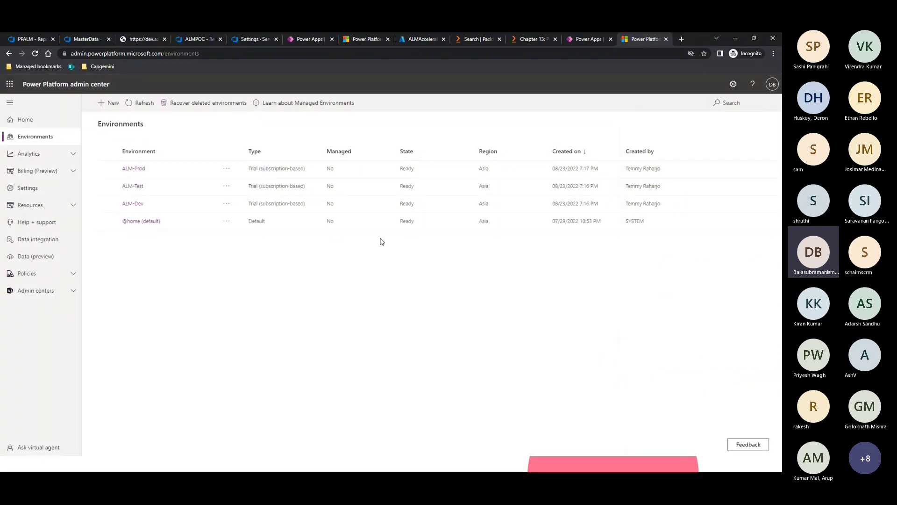
Select the ALM-Dev, ALM-Test and ALM-Prod environments one after another to point them out
click(107, 203)
click(107, 185)
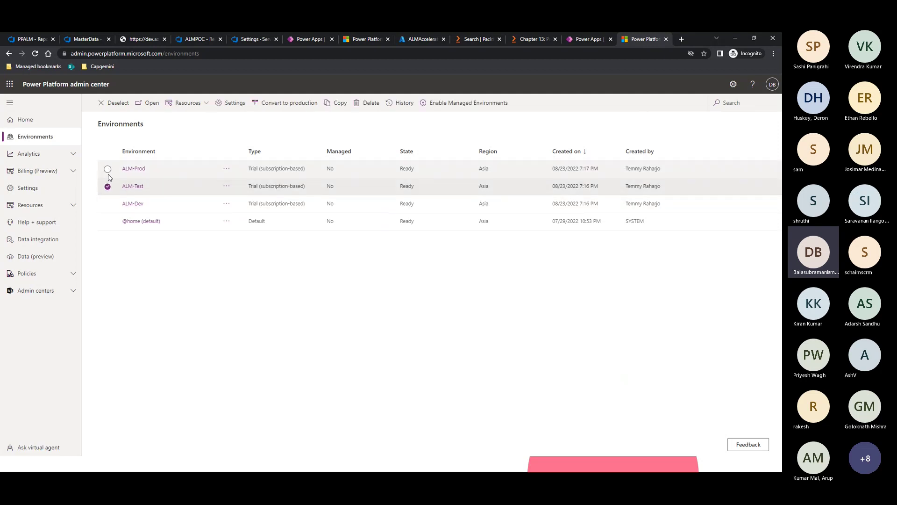
click(107, 168)
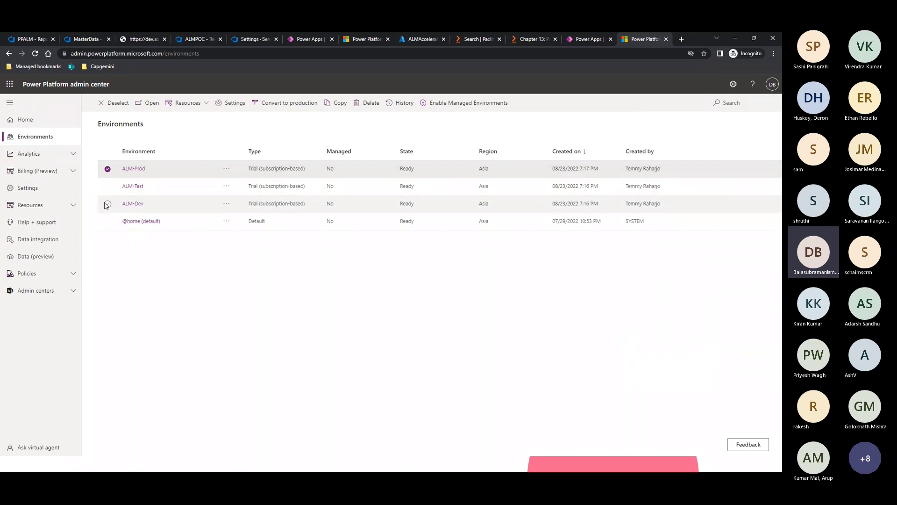
Return to the Power Apps solutions page and switch the environment to ALM-Dev
click(579, 39)
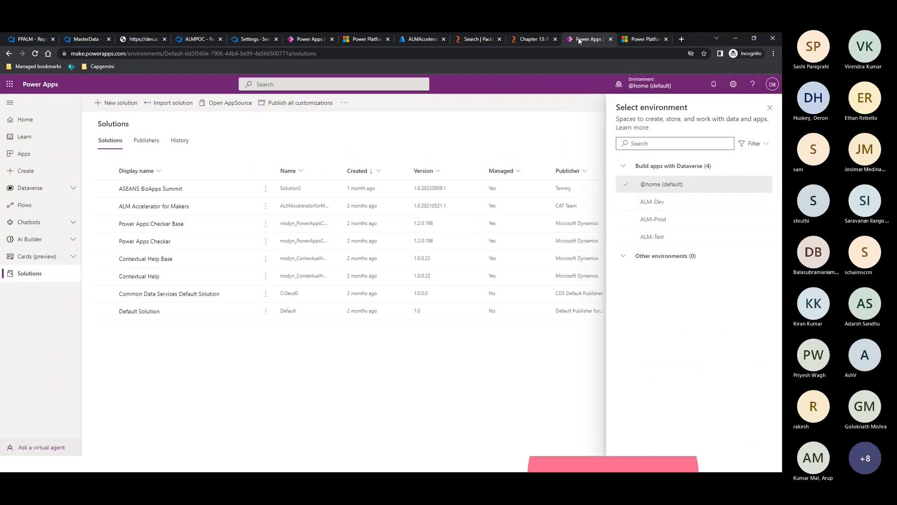
click(770, 108)
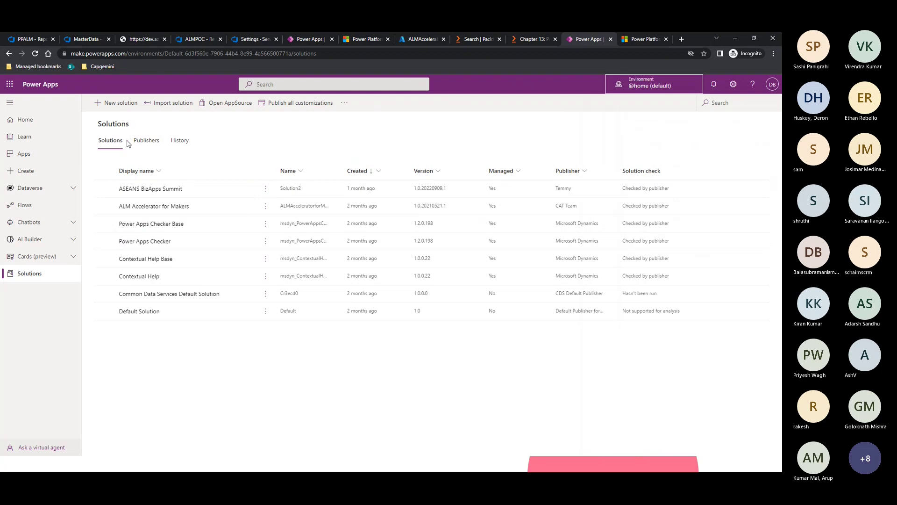
click(648, 80)
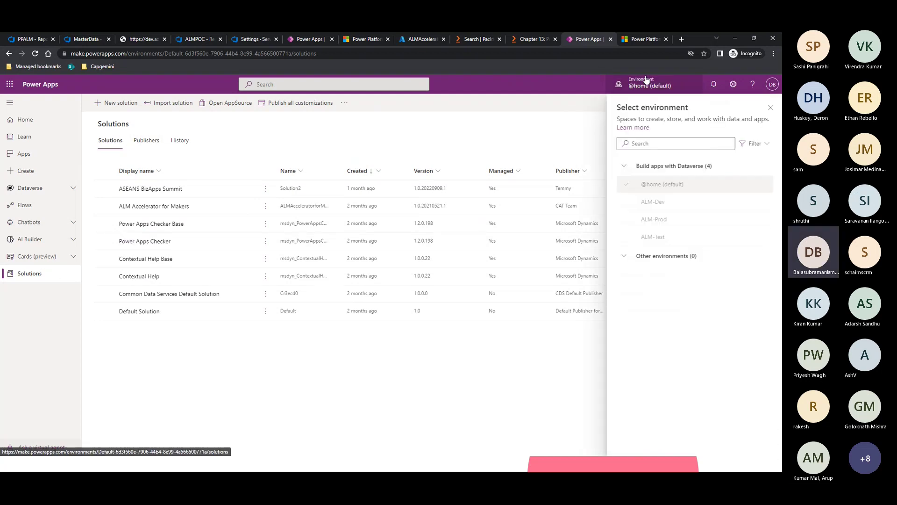
click(653, 202)
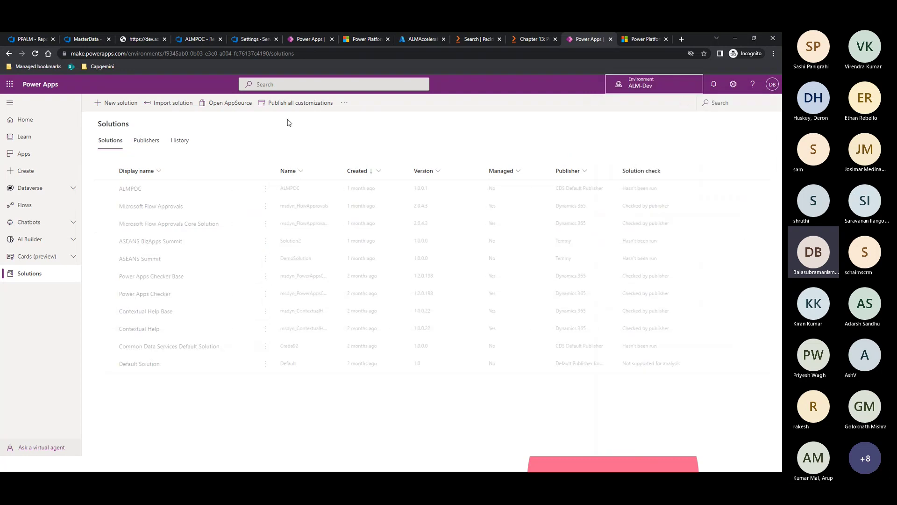
Start a new solution with the display name PowerPlatformClassmates and review the existing publishers without choosing one
click(120, 104)
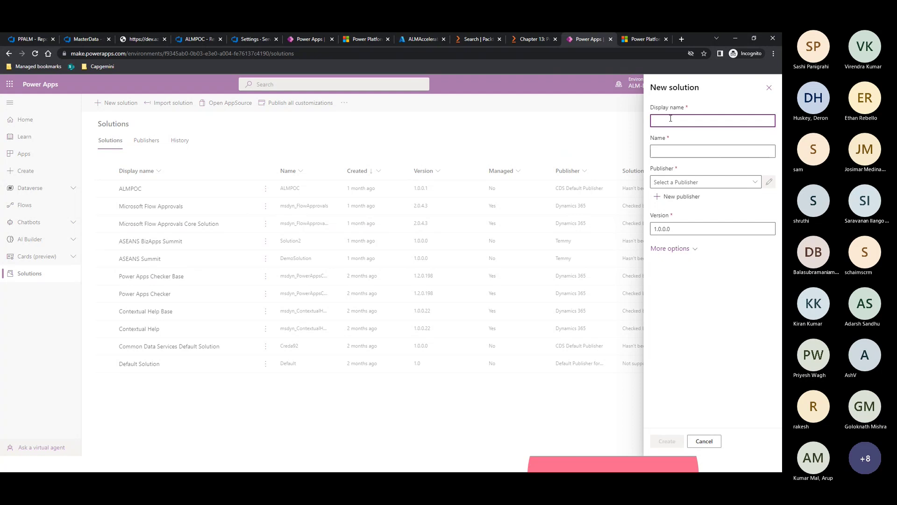
text(Power)
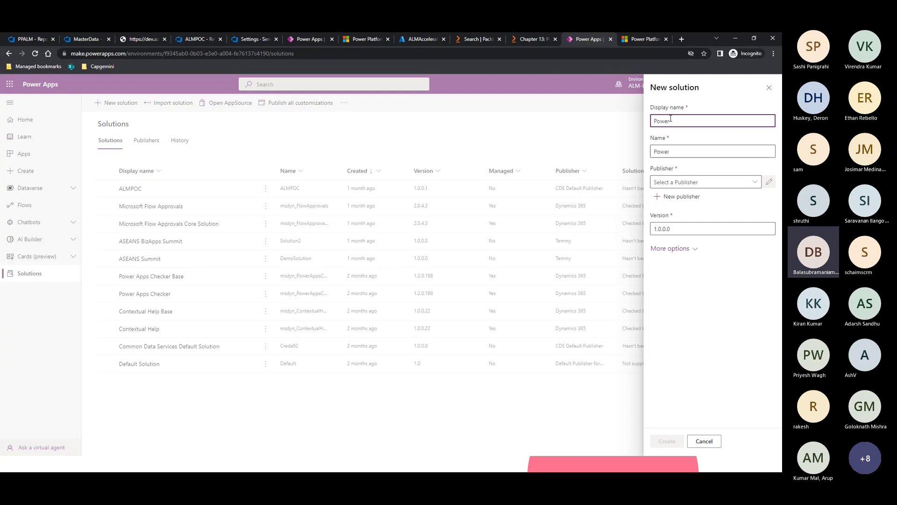
text(PlatformC)
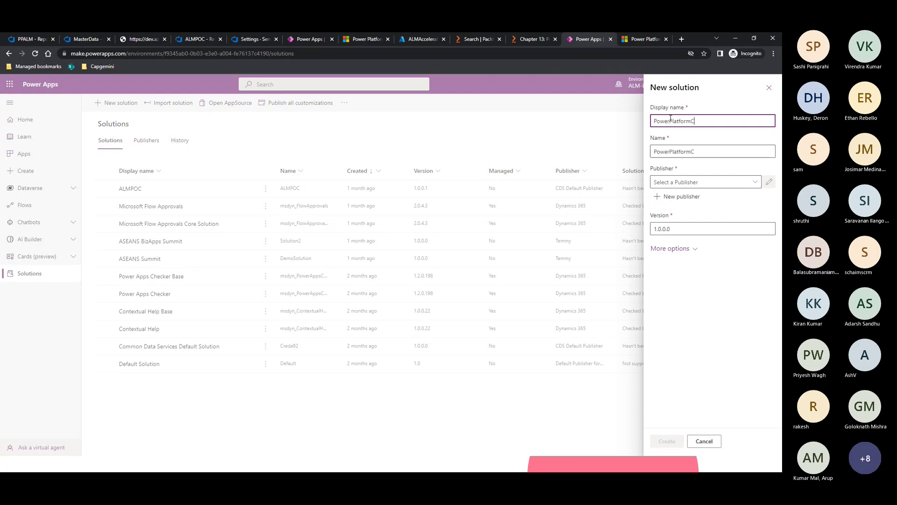
text(lassmates)
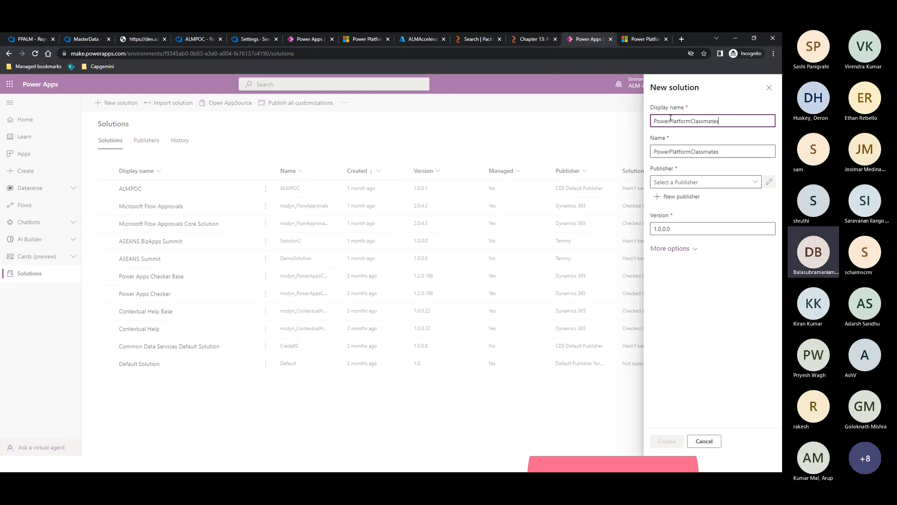
click(760, 183)
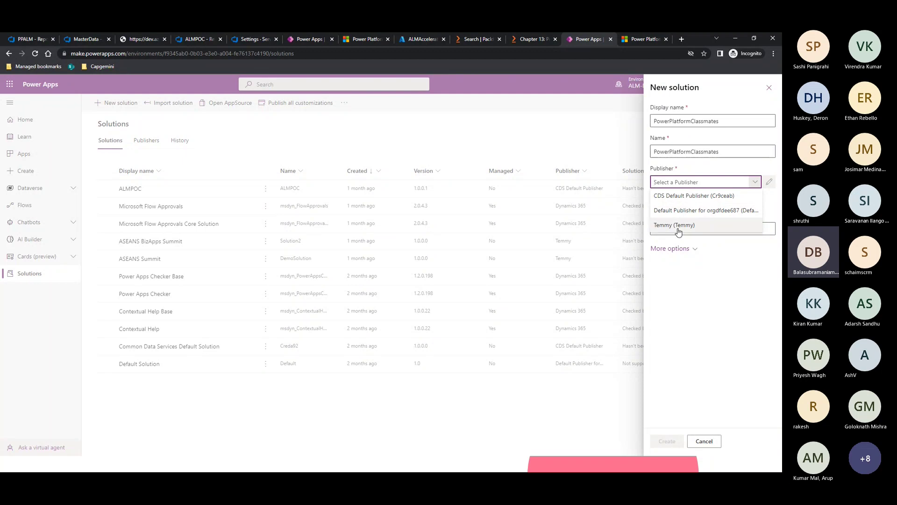
click(732, 298)
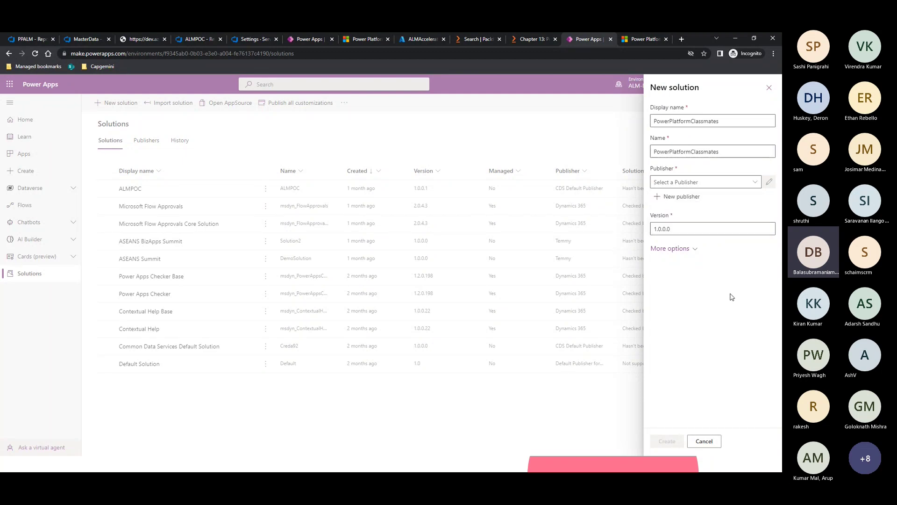
Start a new publisher for the solution and set its display name to Power Platform Classmates
click(675, 201)
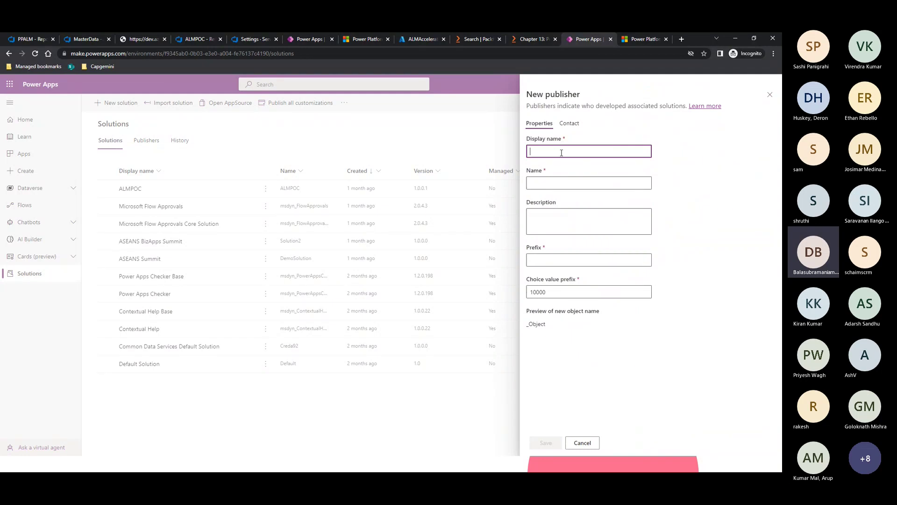
text(Power Plaftrom Classmates)
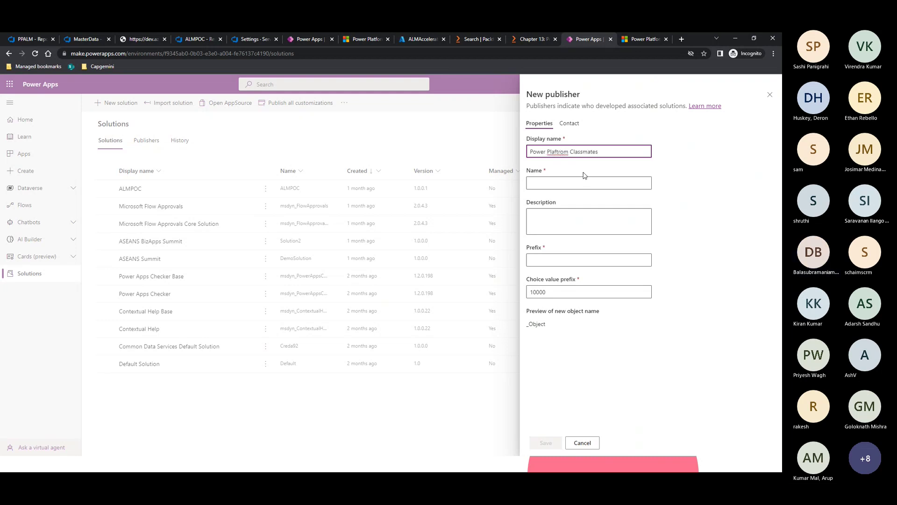
click(583, 181)
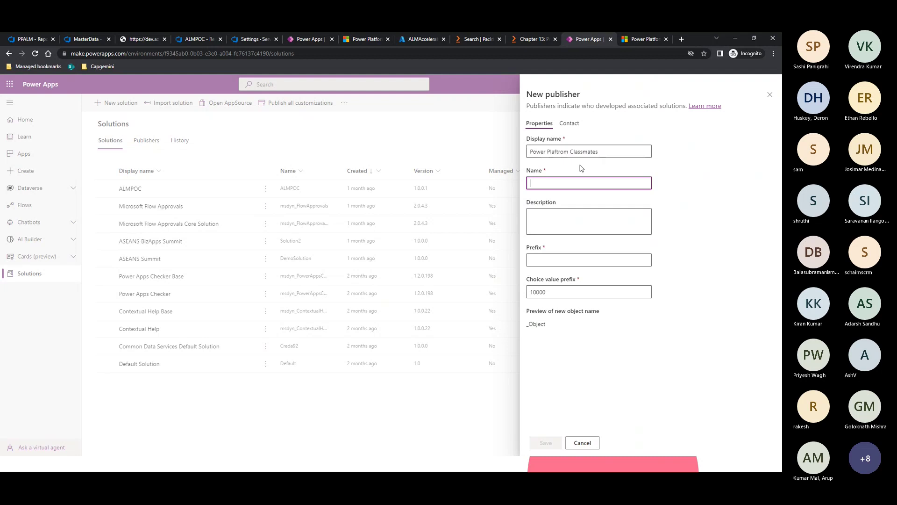
click(558, 151)
key(Delete)
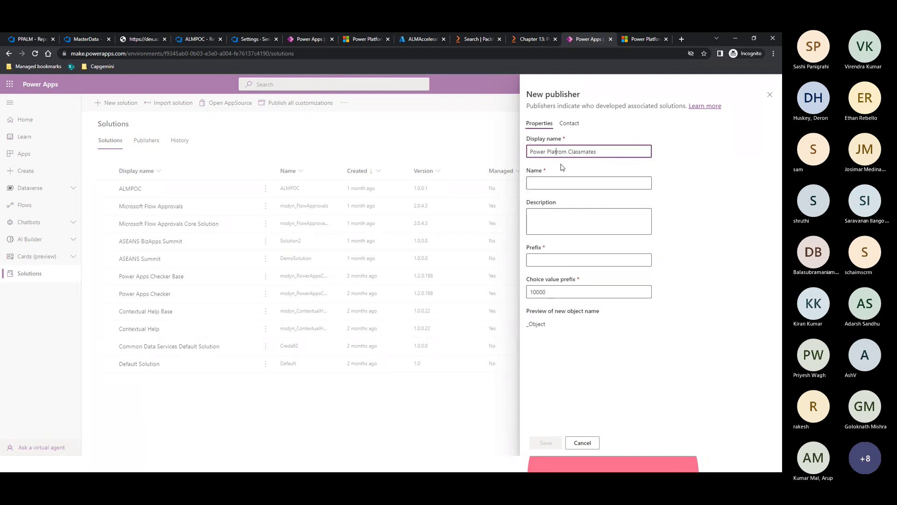
text(t)
key(Delete)
text(r)
Set the new publisher's name to ppclassmates
click(585, 181)
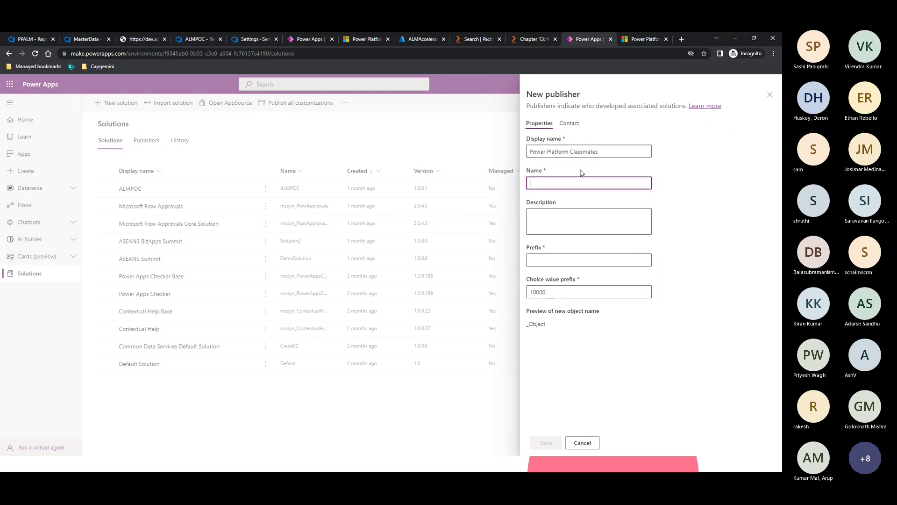
click(573, 152)
double_click(573, 151)
click(561, 178)
text(ppclassmates)
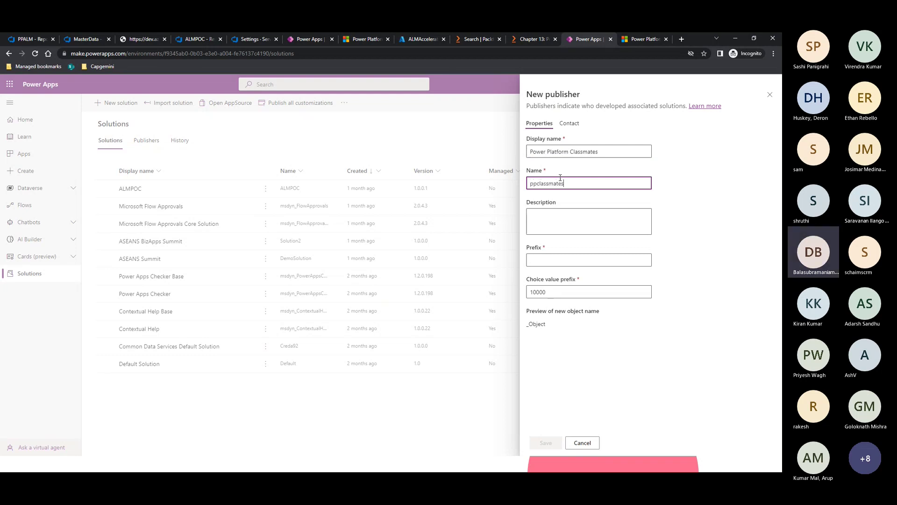
Set the new publisher's prefix to ppc and save the publisher
click(541, 259)
text(ppc)
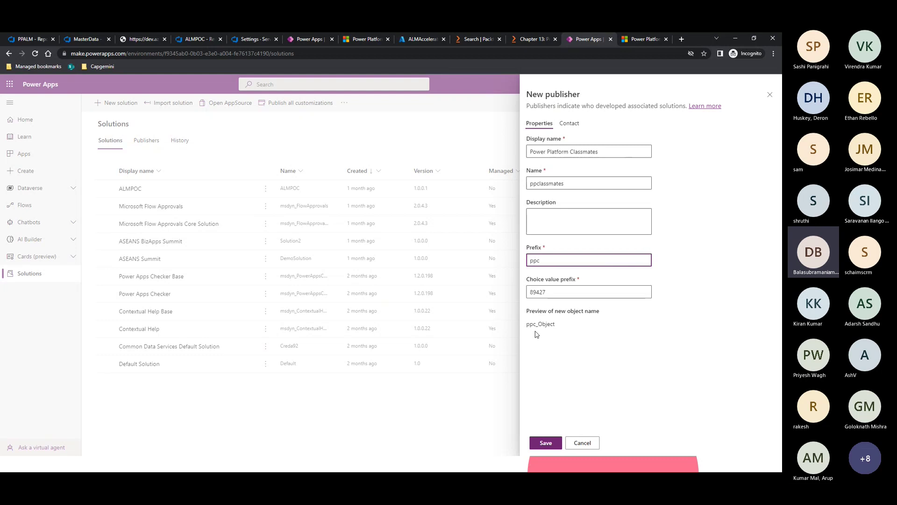
click(546, 444)
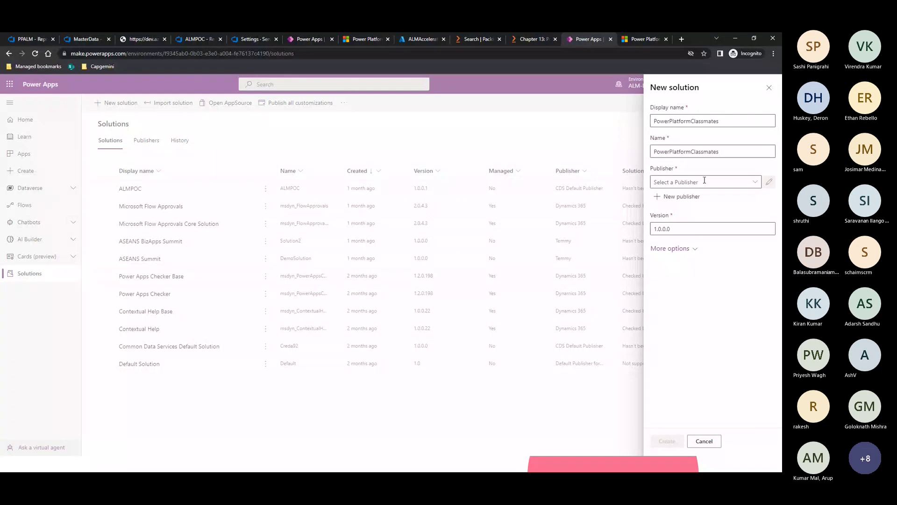
Assign the Power Platform Classmates publisher to the PowerPlatformClassmates solution and create the solution
click(755, 182)
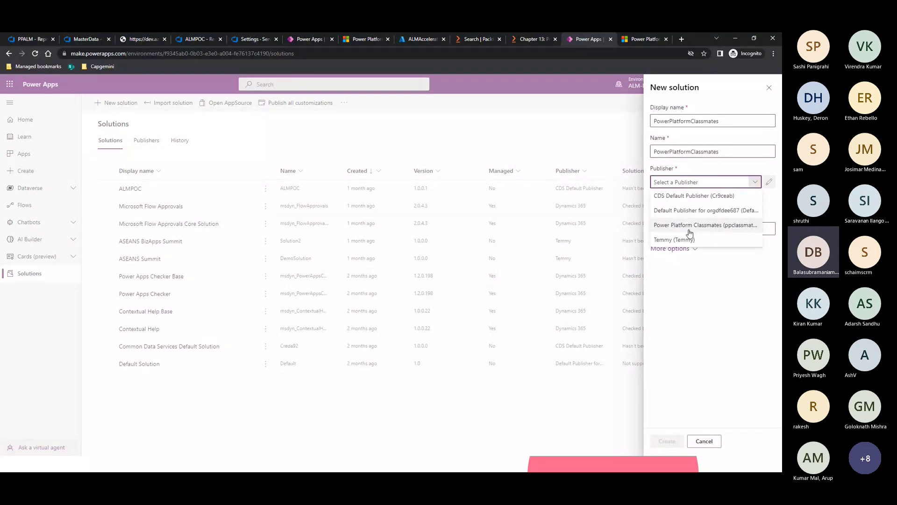
click(691, 223)
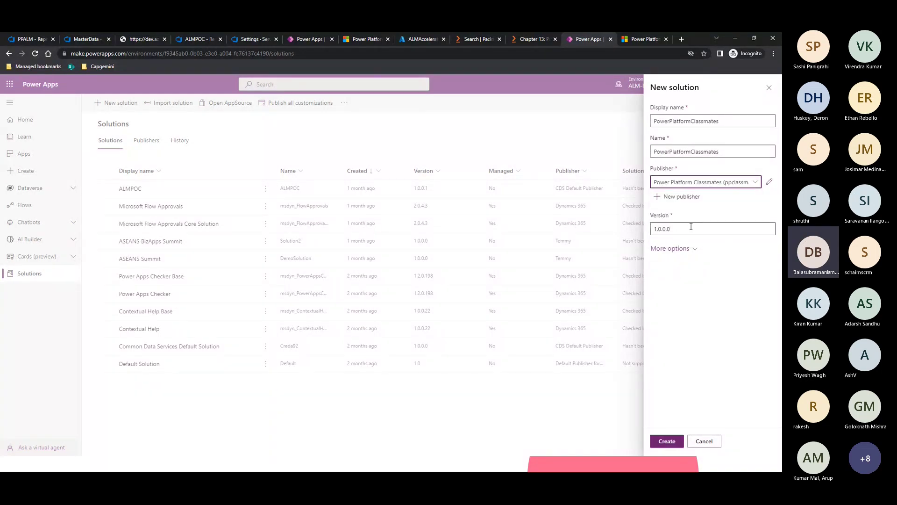
click(677, 441)
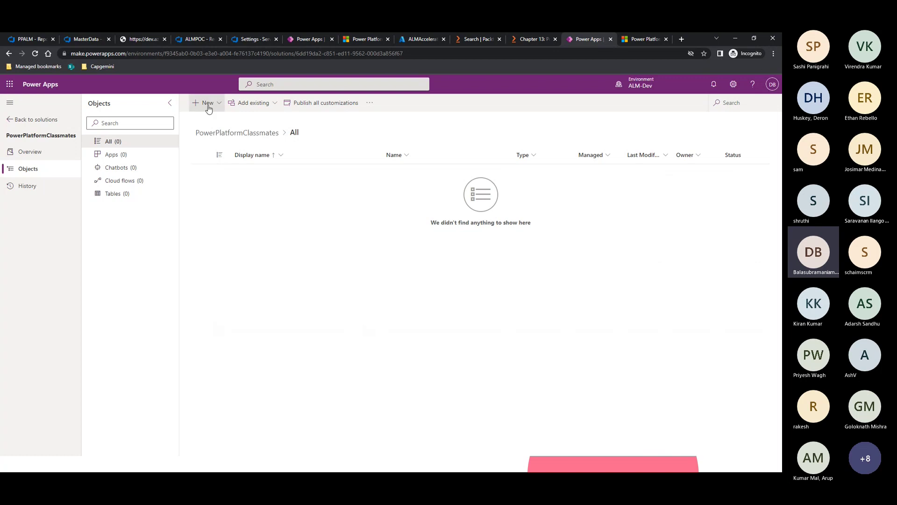
Examine which component types can be created in the solution, including apps, automation, dashboards and the additional and other component types
click(254, 104)
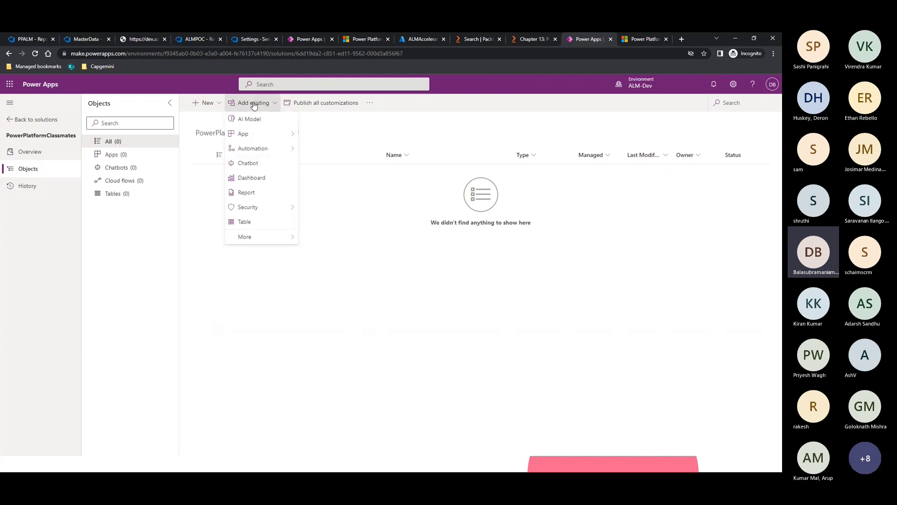
click(209, 103)
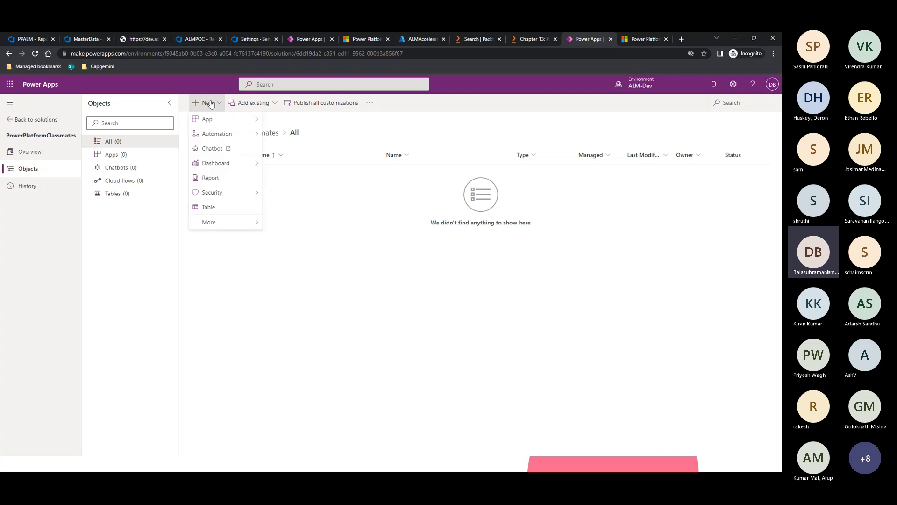
mouse_move(223, 125)
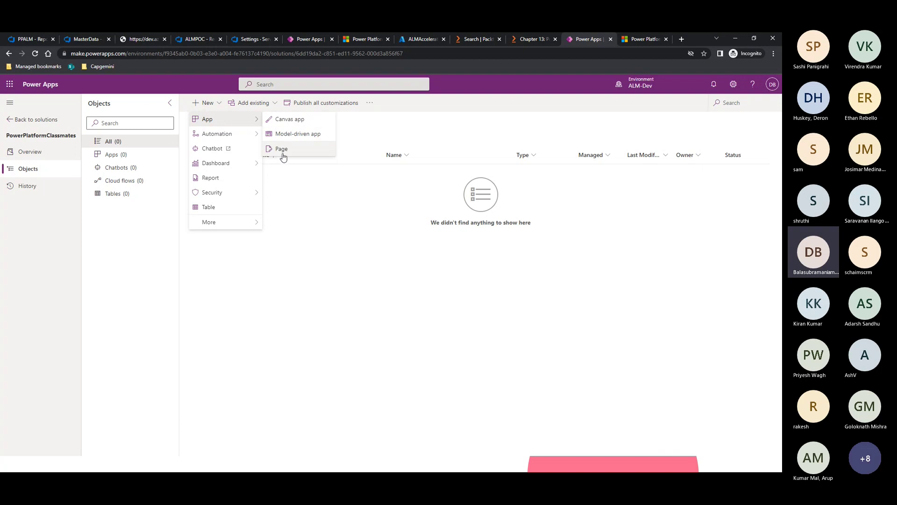
mouse_move(235, 139)
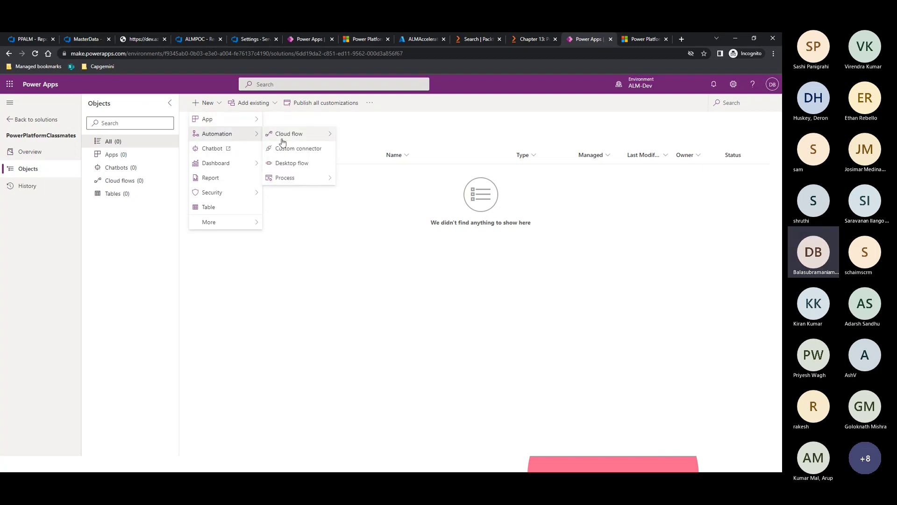
mouse_move(291, 140)
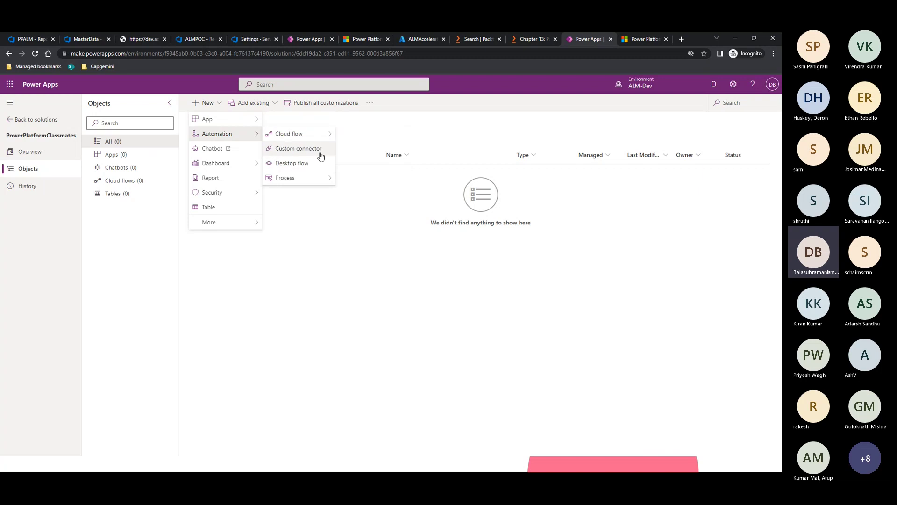
mouse_move(296, 178)
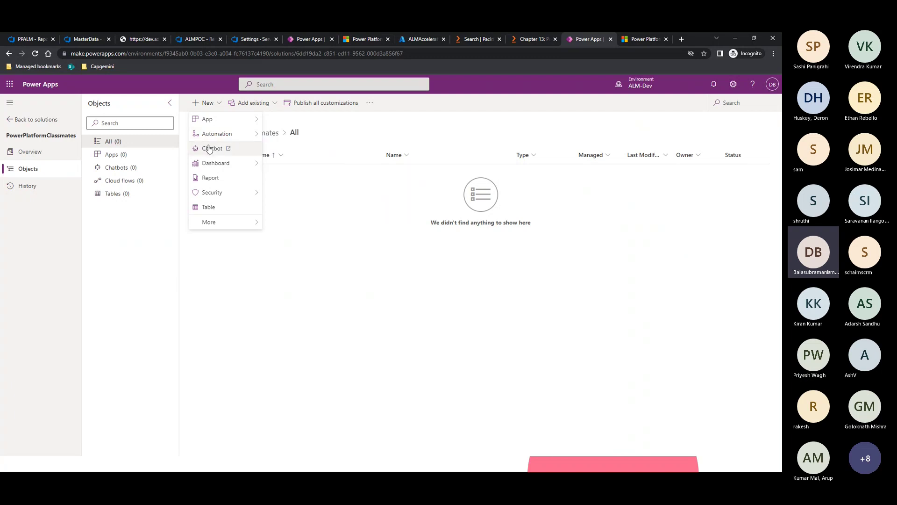
mouse_move(211, 165)
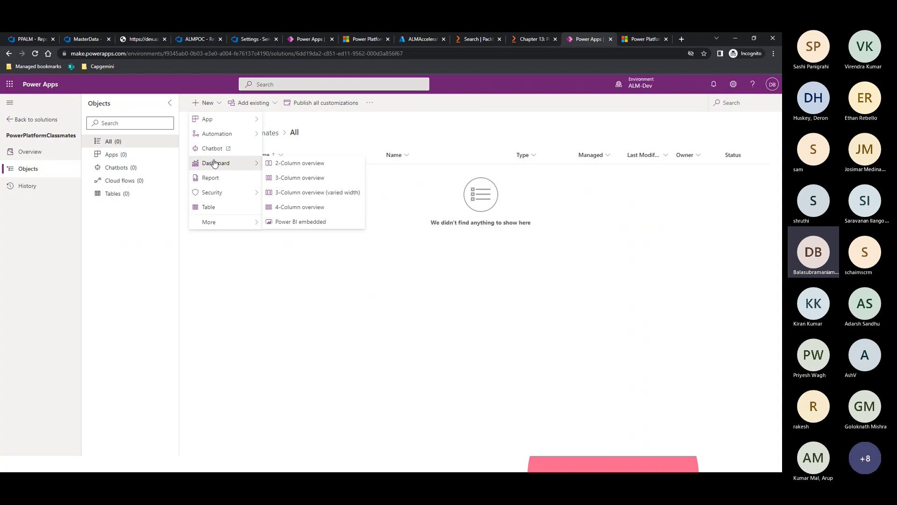
mouse_move(217, 198)
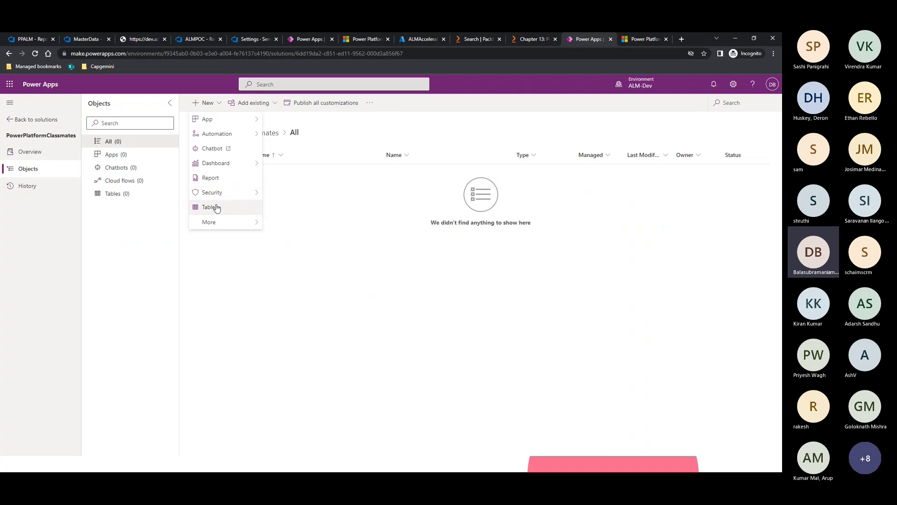
mouse_move(223, 226)
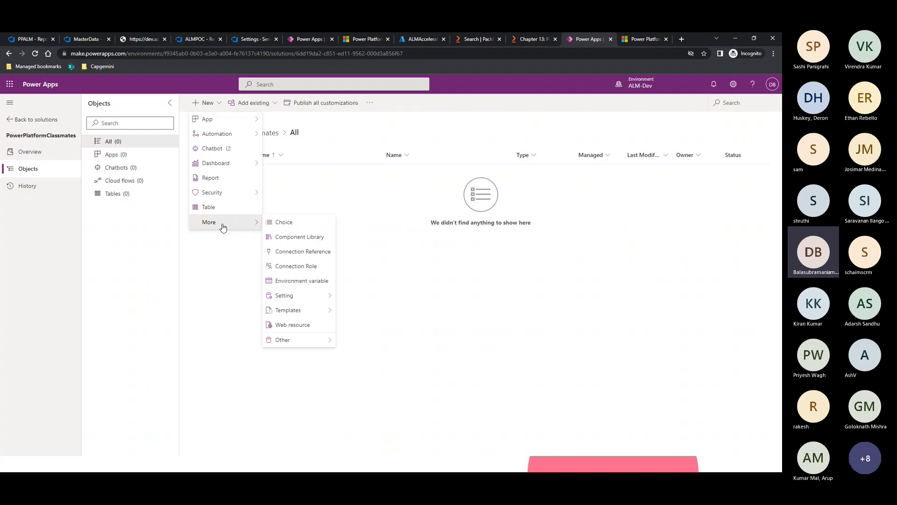
mouse_move(304, 340)
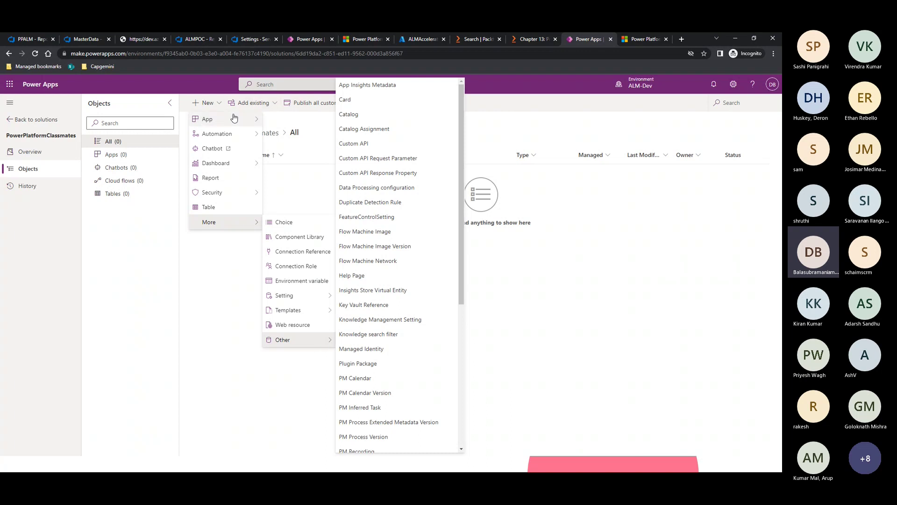
mouse_move(234, 119)
Add the existing Dataverse canvas apps AseanApps and Contact Management to the solution
click(253, 102)
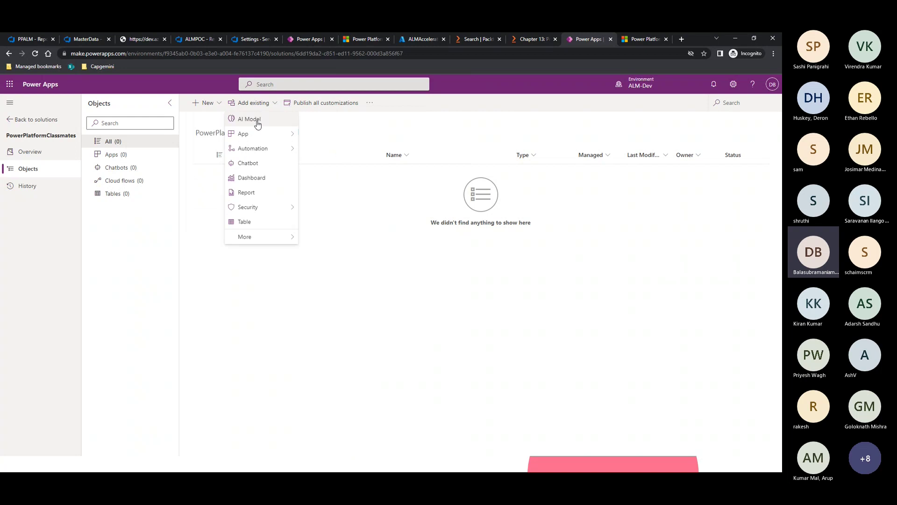
mouse_move(254, 134)
click(337, 139)
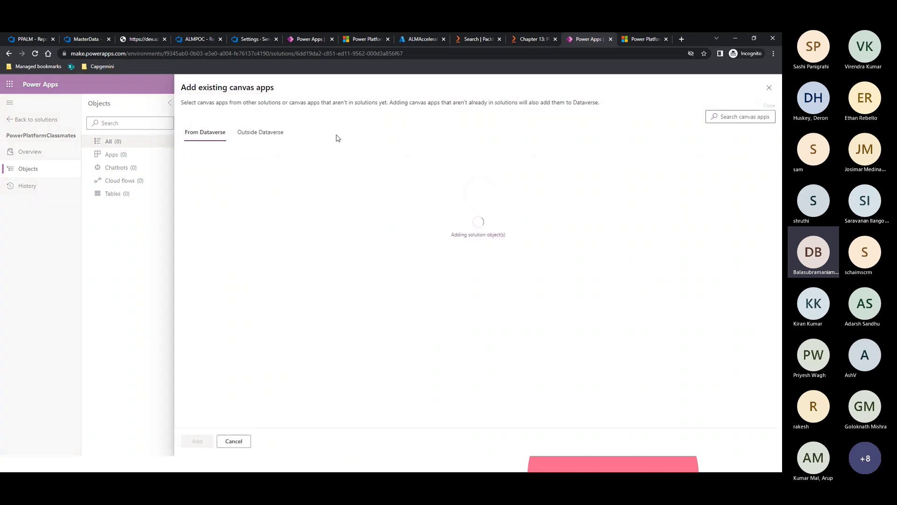
click(252, 135)
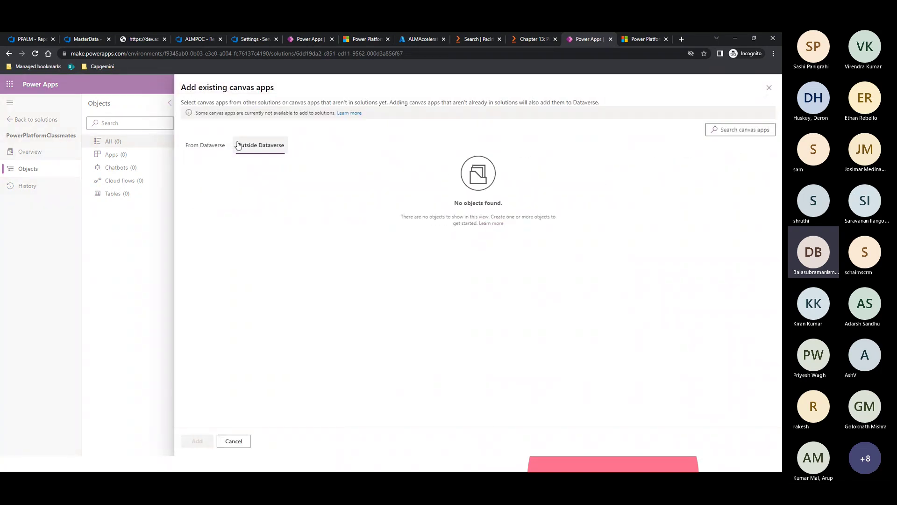
click(205, 133)
click(190, 176)
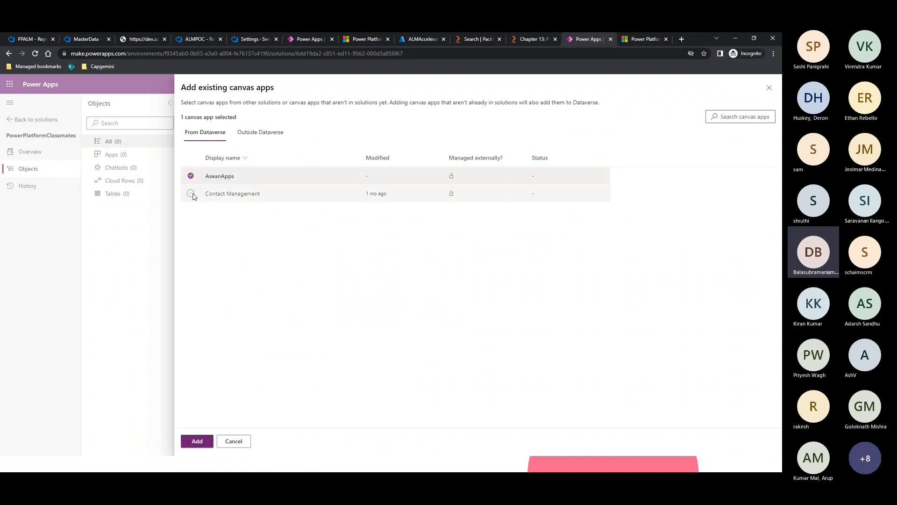
click(191, 193)
click(189, 444)
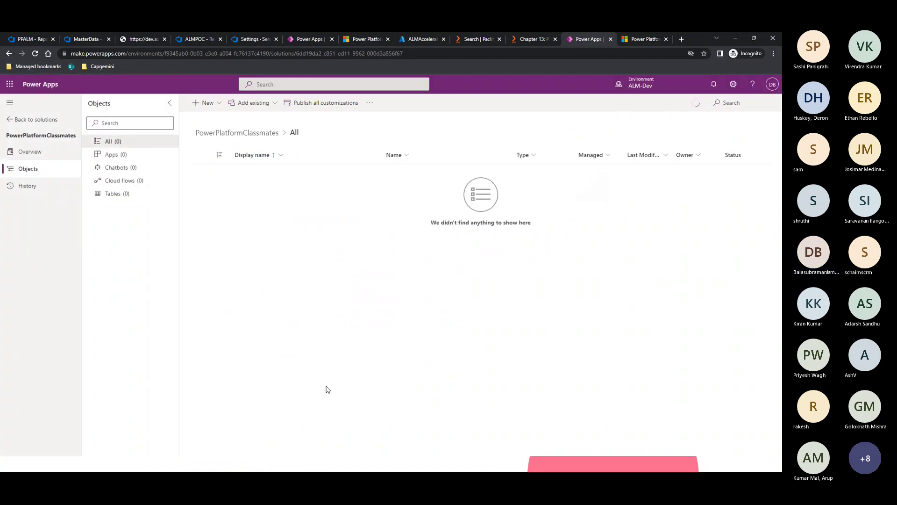
Create a new table in the solution with the display name and plural name Assesssments
click(208, 103)
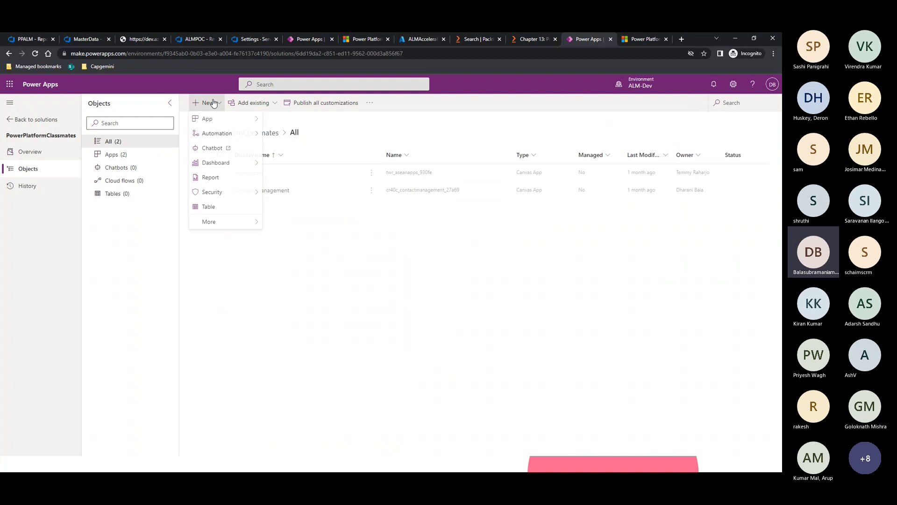
click(220, 207)
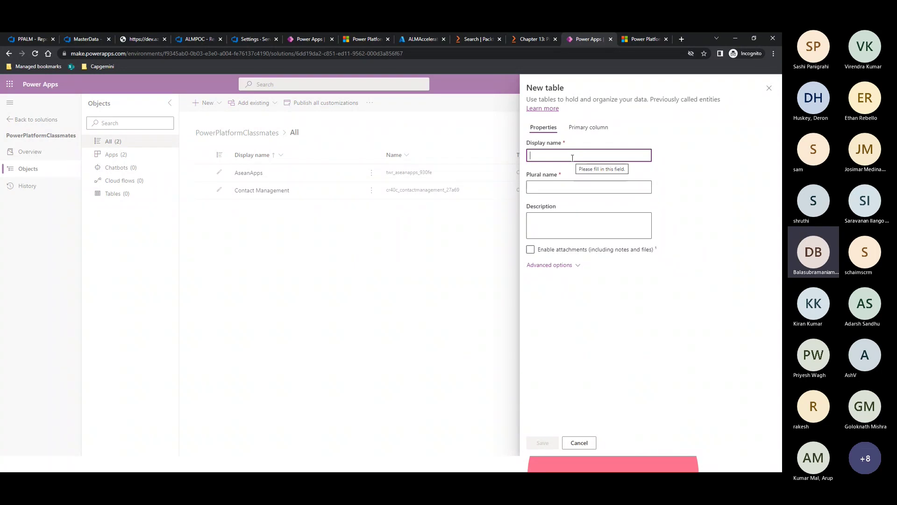
text(Asses)
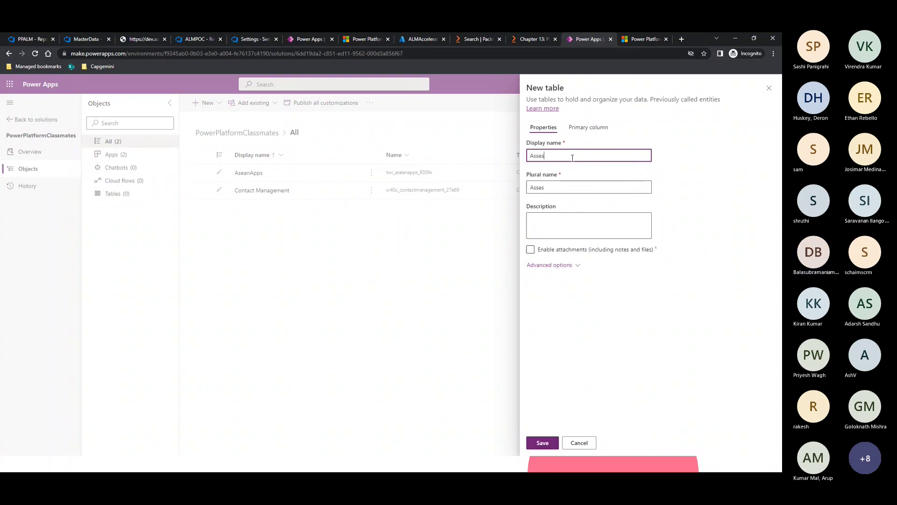
text(ssments)
key(Tab)
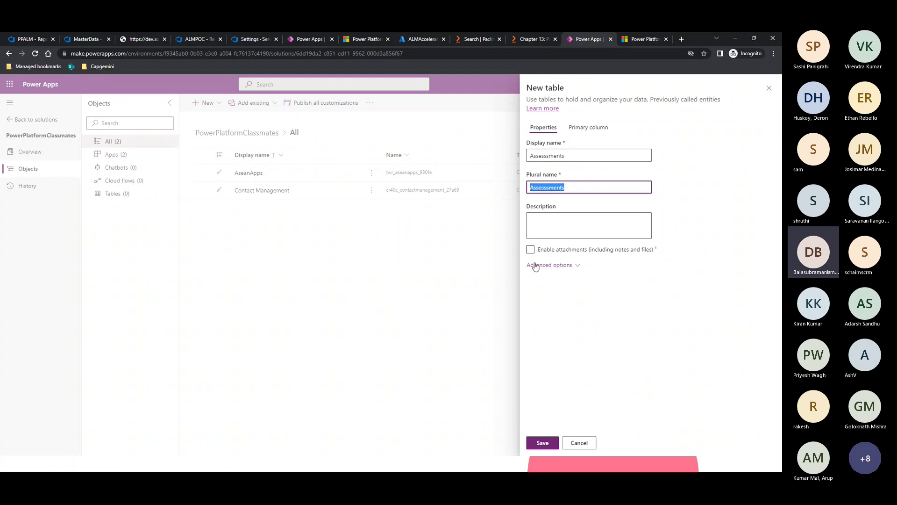
click(531, 249)
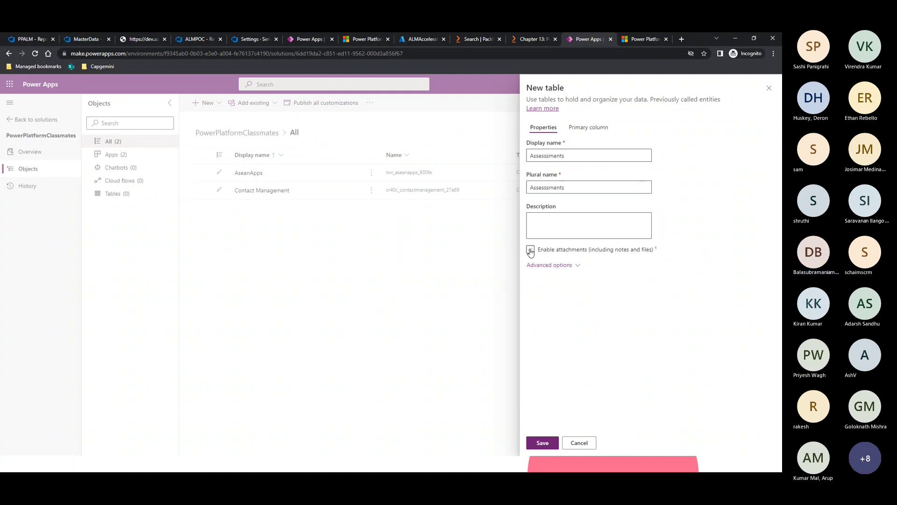
click(541, 443)
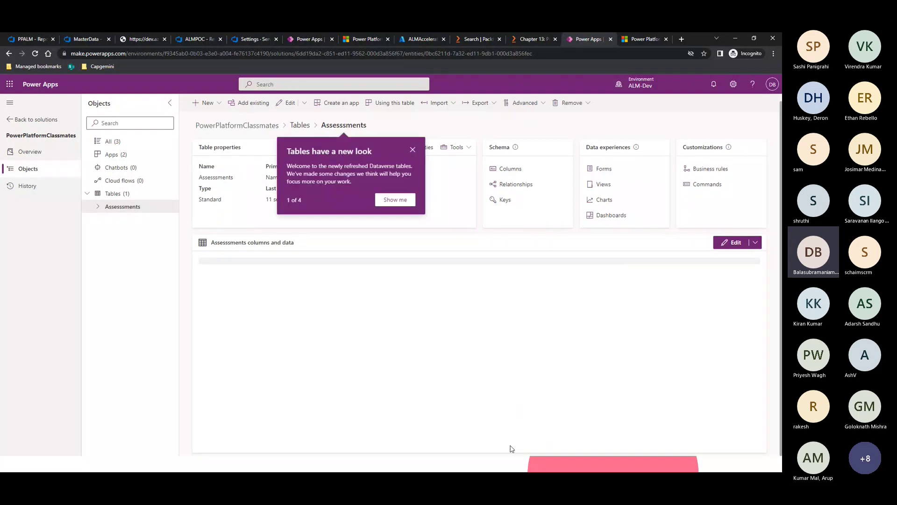
Dismiss the table introduction and inspect the new table's properties and its primary column's advanced options, including the logical name
click(411, 151)
click(408, 149)
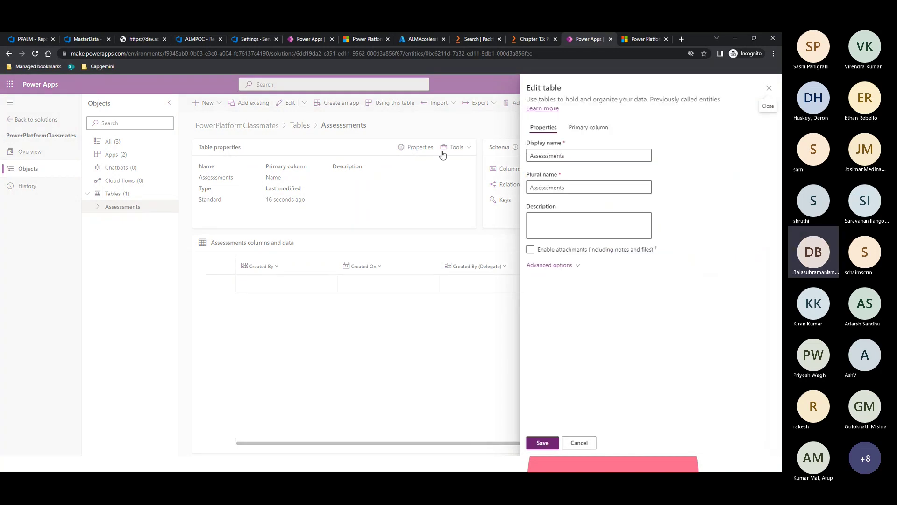
click(587, 128)
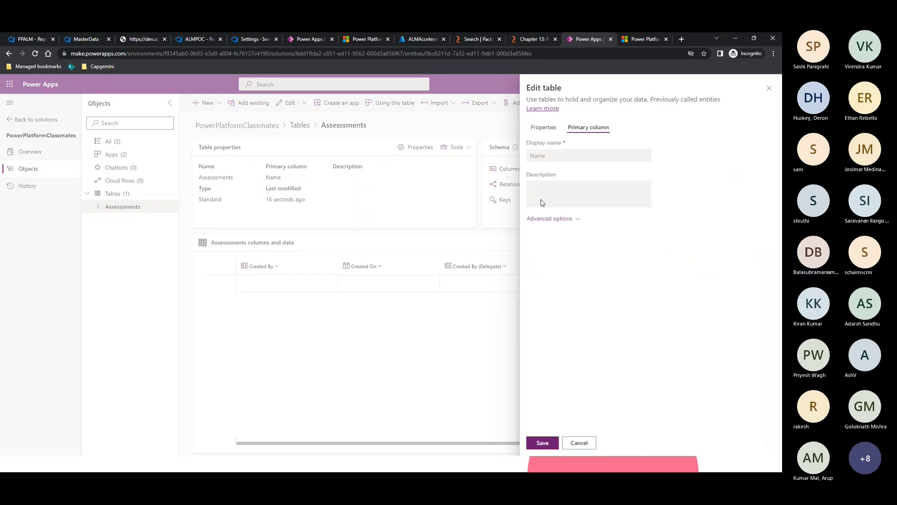
click(546, 219)
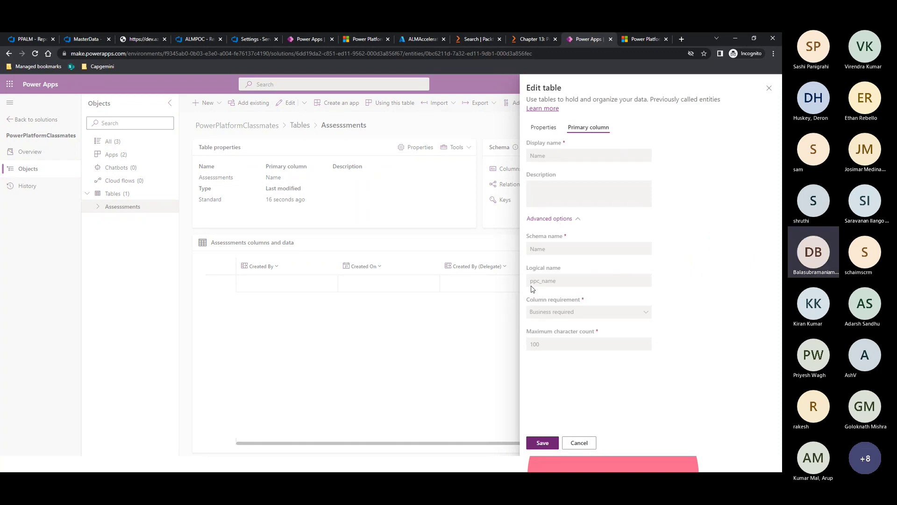
drag(531, 280, 555, 287)
click(550, 131)
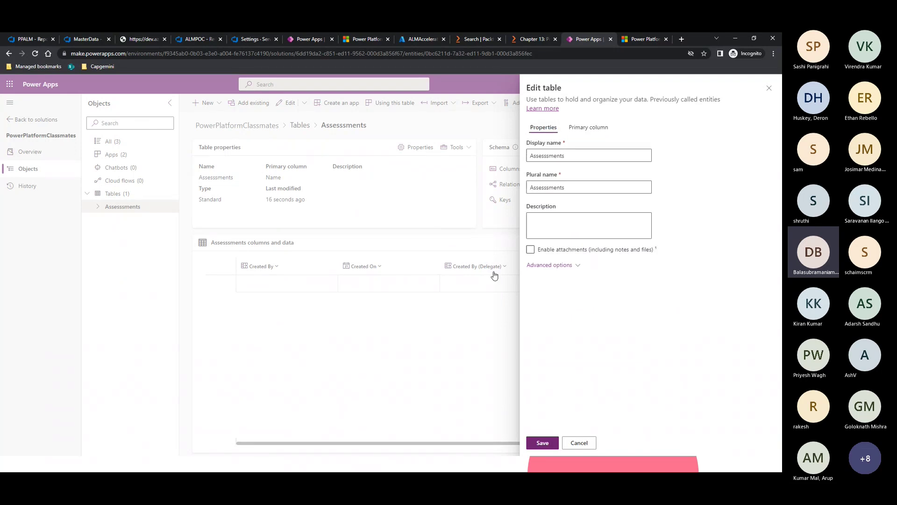
click(768, 89)
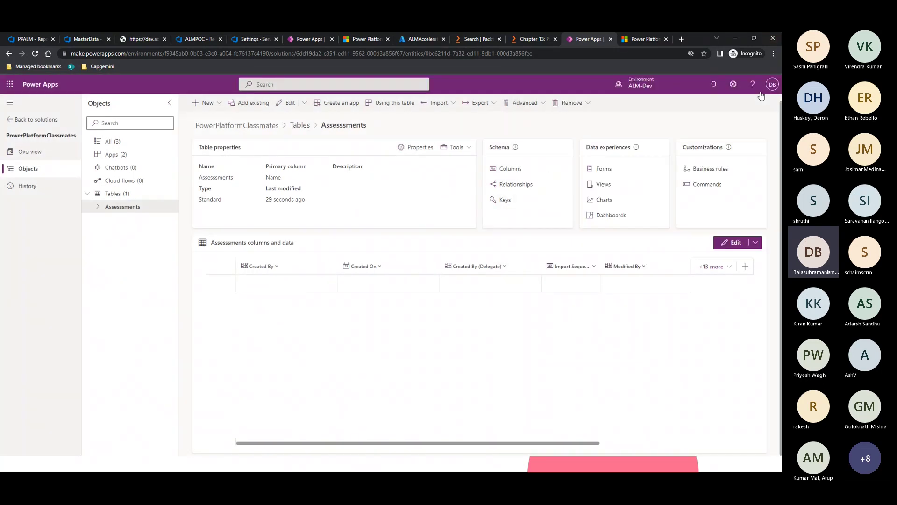
Review the solution's overview, its tables and the full list of its objects
click(170, 103)
click(19, 152)
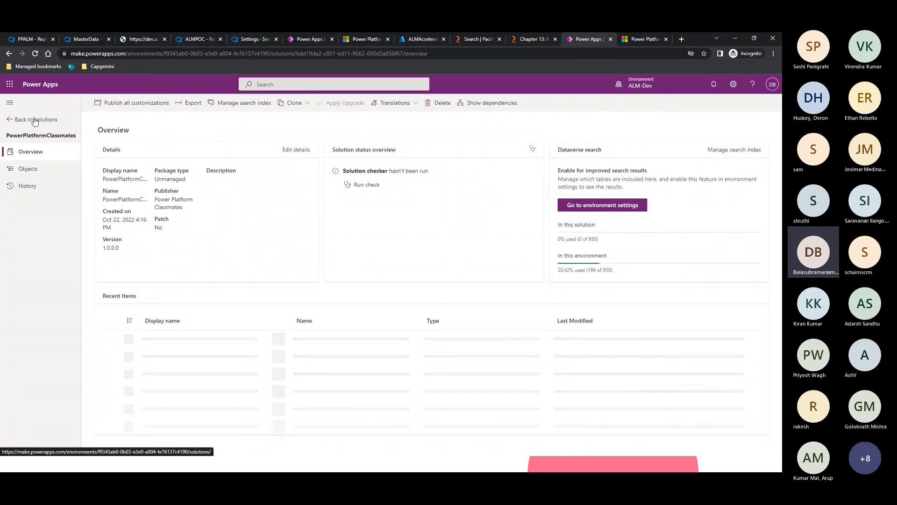
click(27, 169)
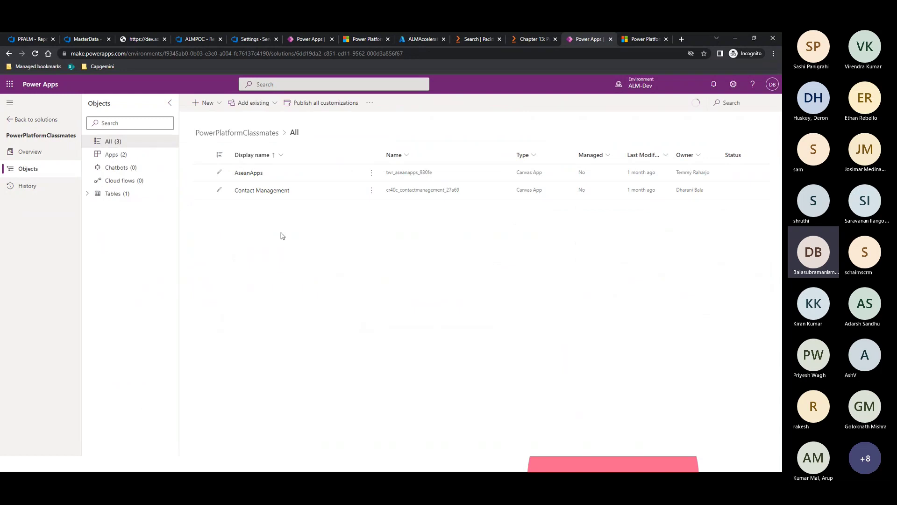
click(116, 194)
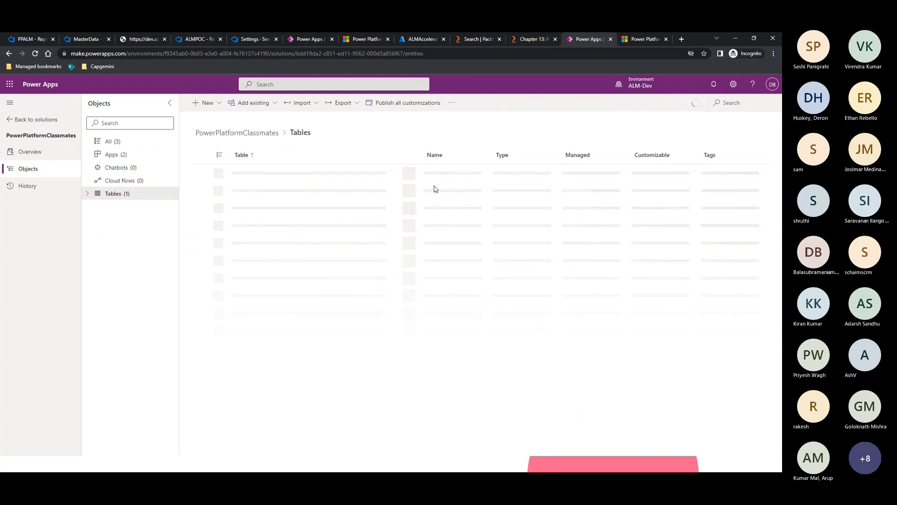
click(113, 141)
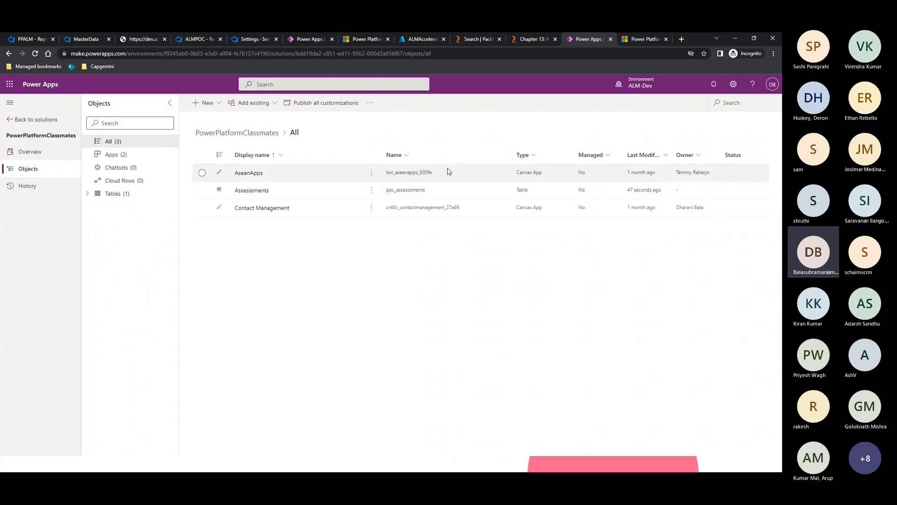
Return to the solutions list and view the pre-export options of the PowerPlatformClassmates solution, leaving without exporting
click(392, 179)
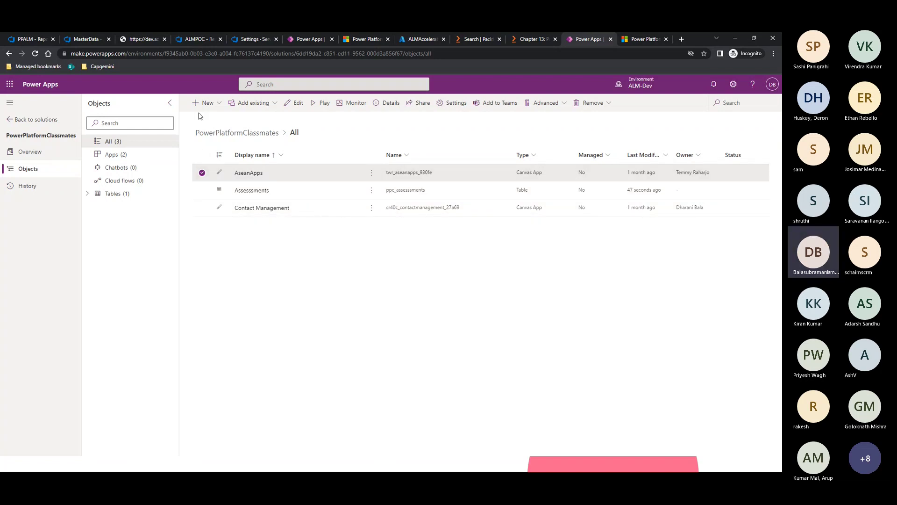
click(170, 103)
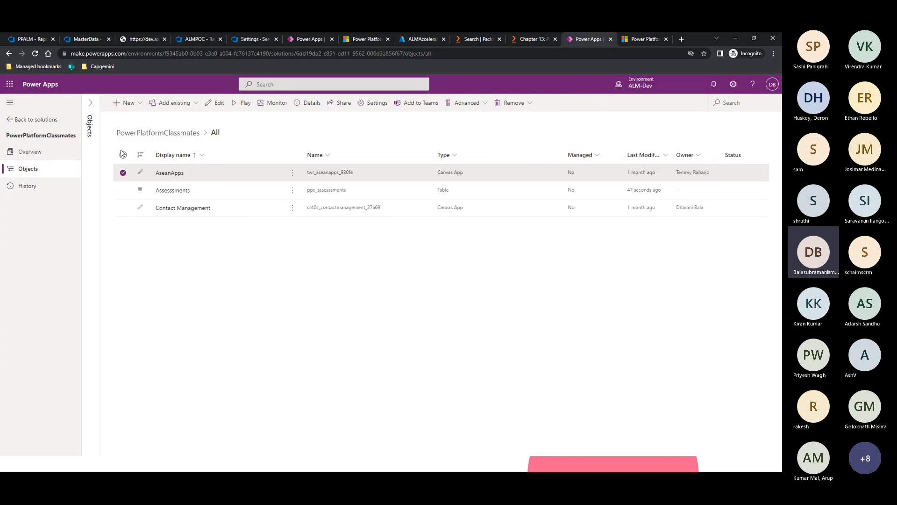
click(11, 122)
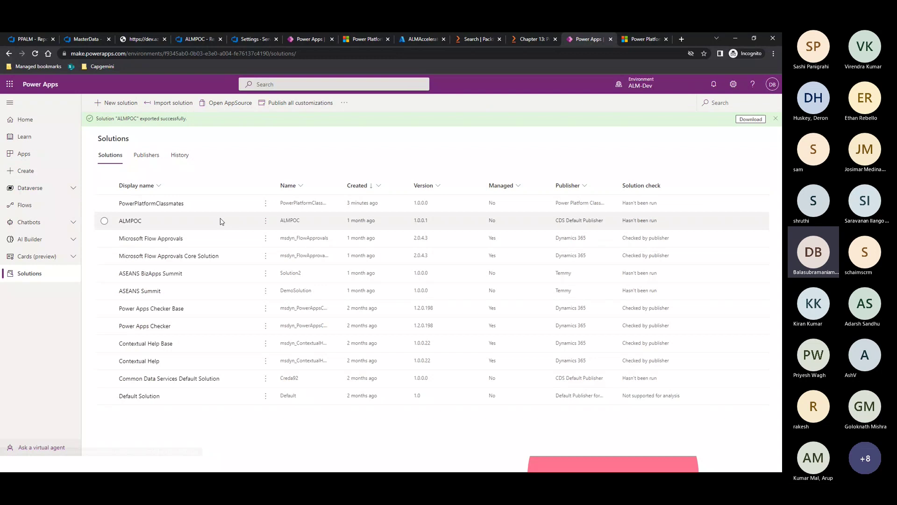
click(266, 204)
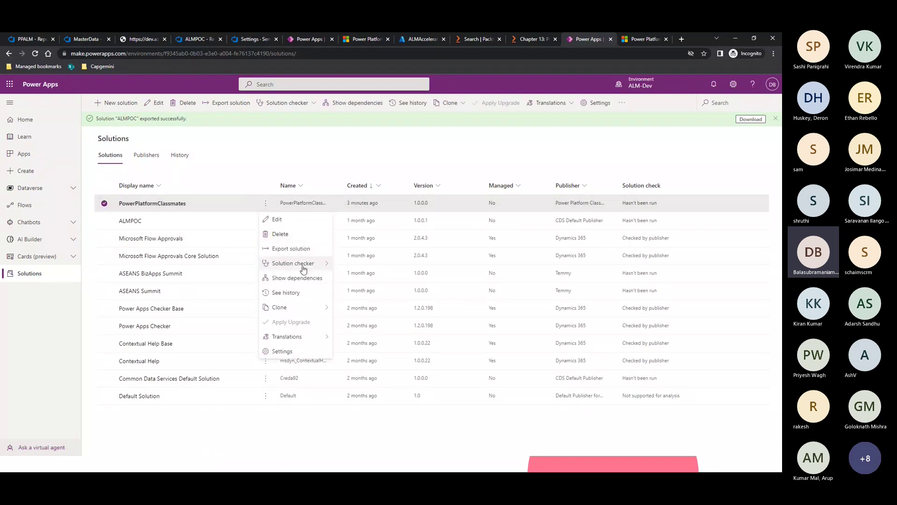
click(304, 249)
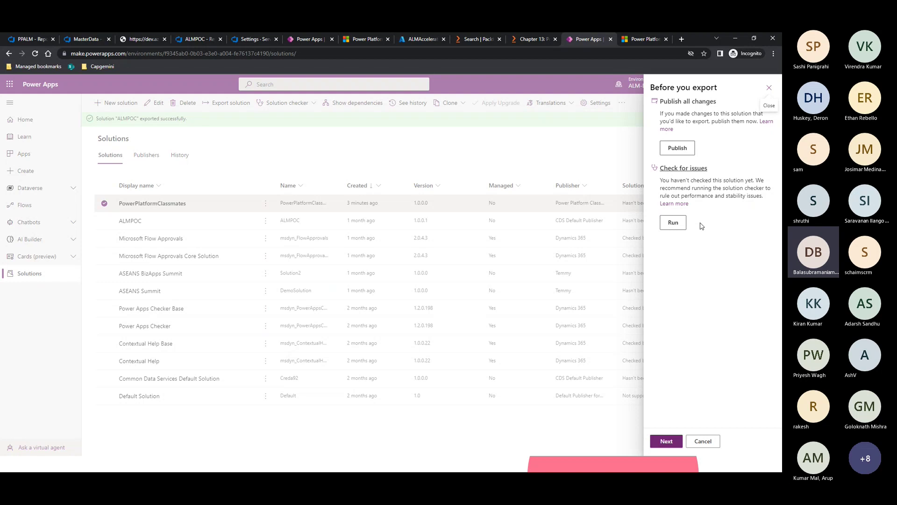
click(703, 441)
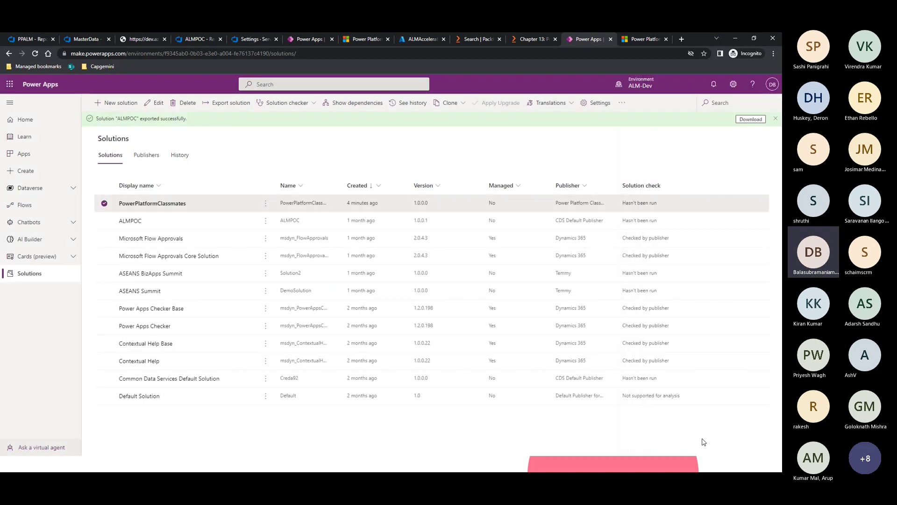
Clone a patch of the PowerPlatformClassmates solution with version number 1.0.1.1, keeping the display name PowerPlatformClassmates
click(447, 103)
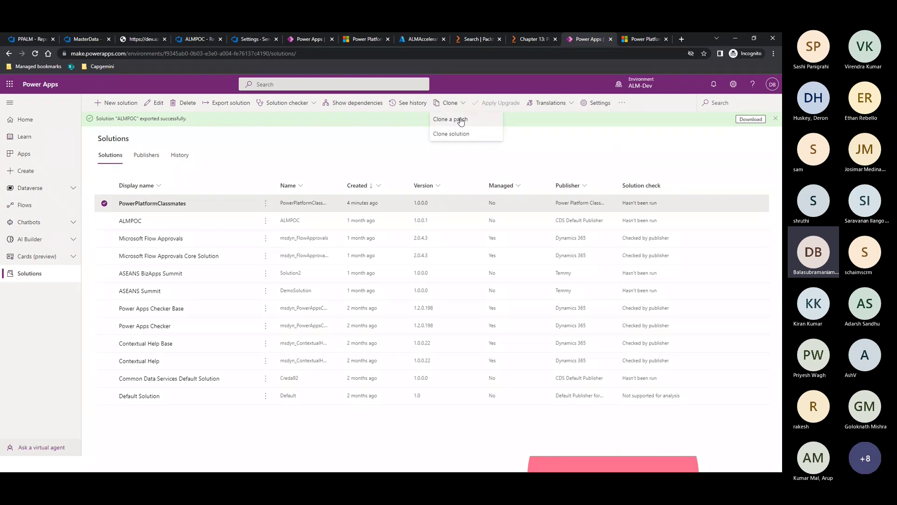
click(461, 119)
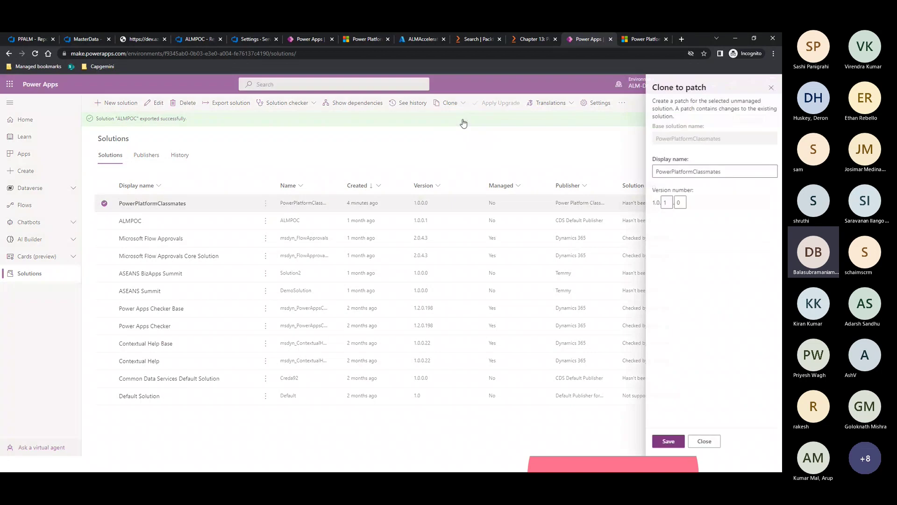
click(677, 203)
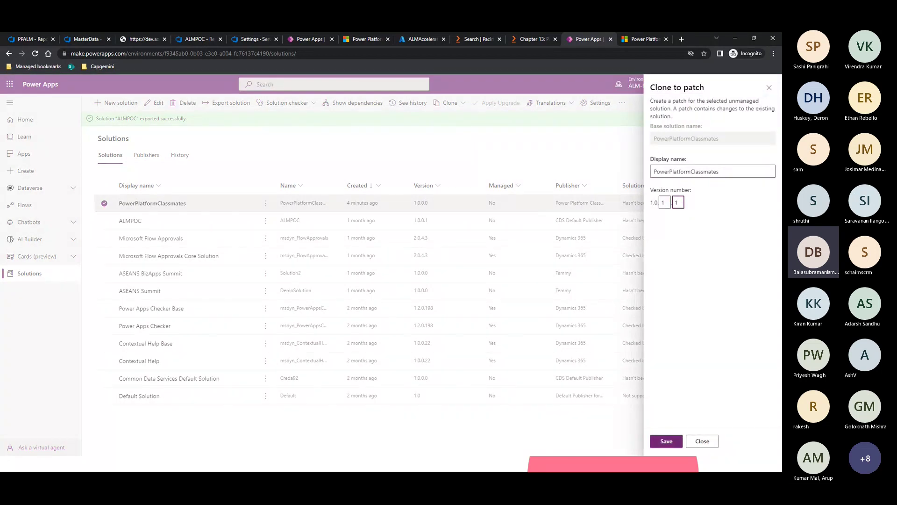
click(667, 441)
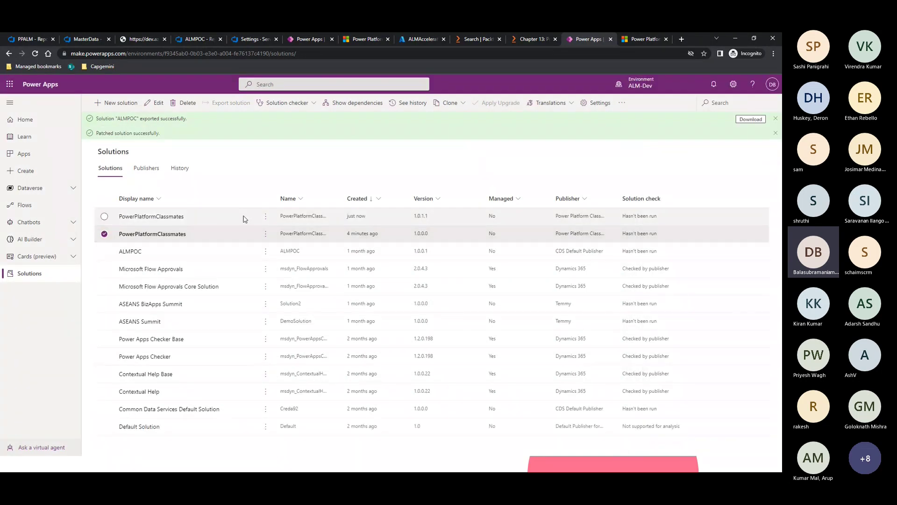
Compare the patch with its base solution in the list, inspect the patch's objects, and return to the solutions list
click(190, 216)
click(192, 233)
click(191, 218)
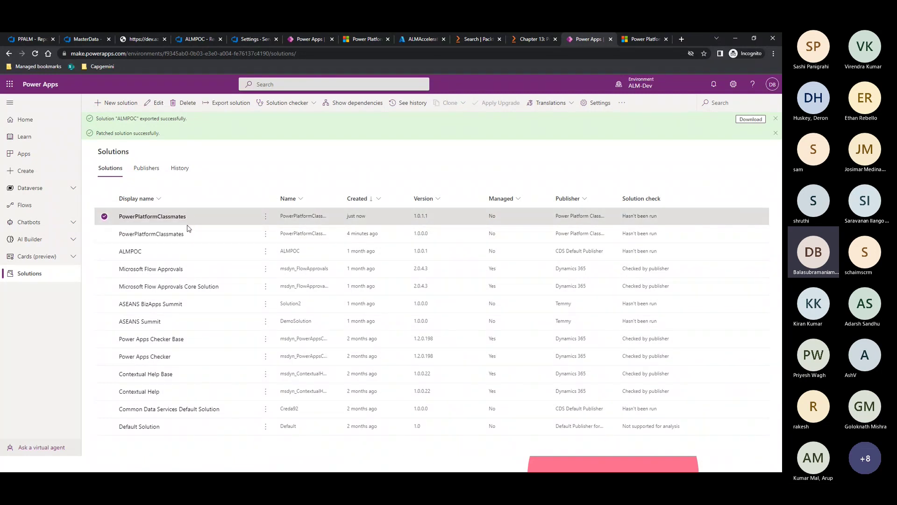
click(191, 233)
click(191, 218)
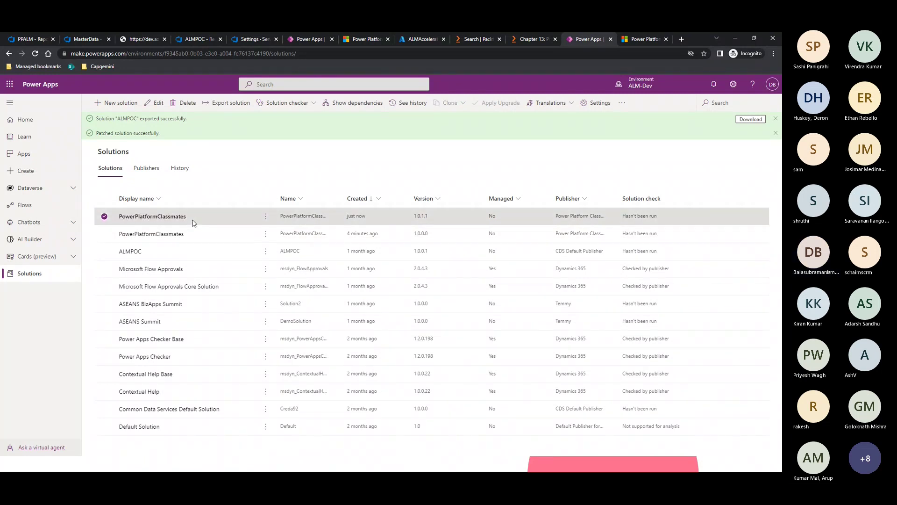
click(176, 217)
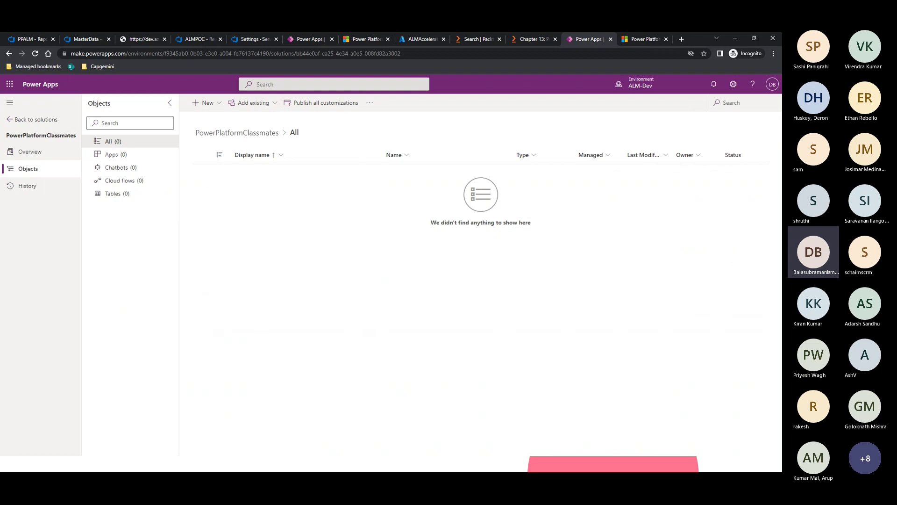
click(8, 53)
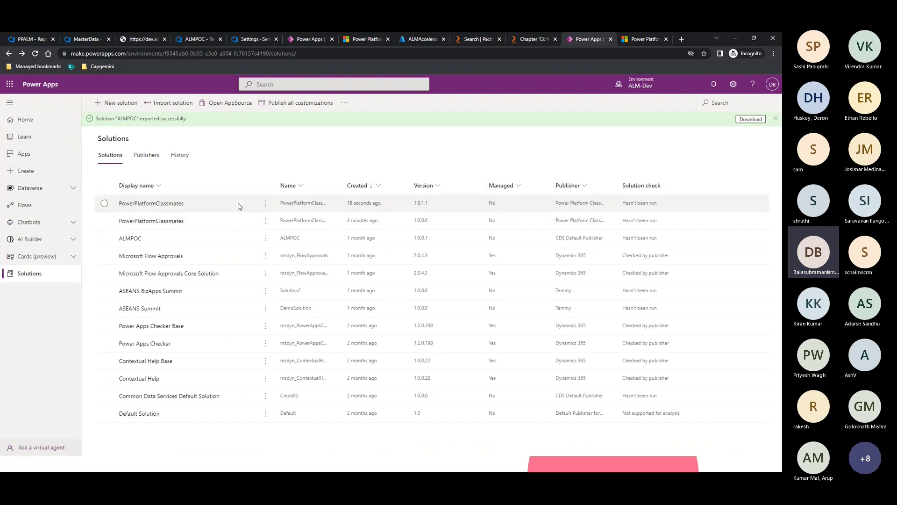
Compare the commands available for the 1.0.1.1 patch and the 1.0.0.0 base solution, including the base solution's additional commands
click(266, 203)
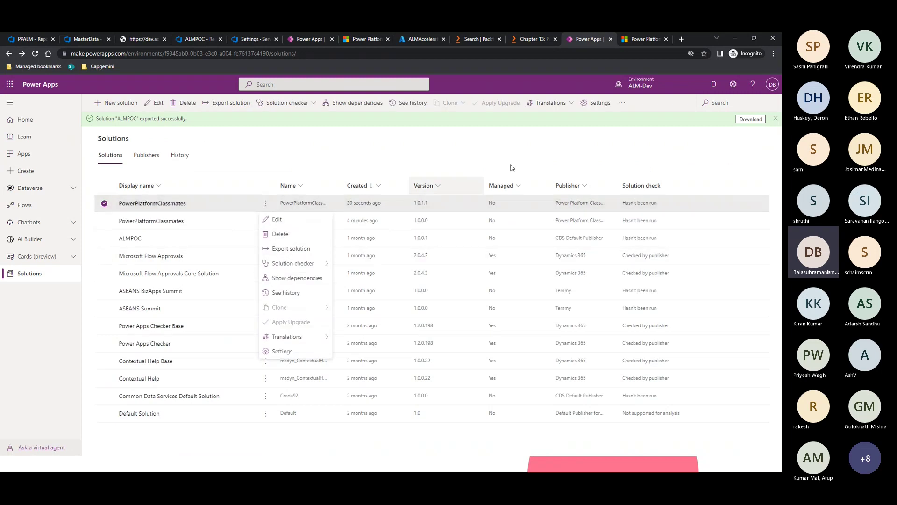
click(105, 221)
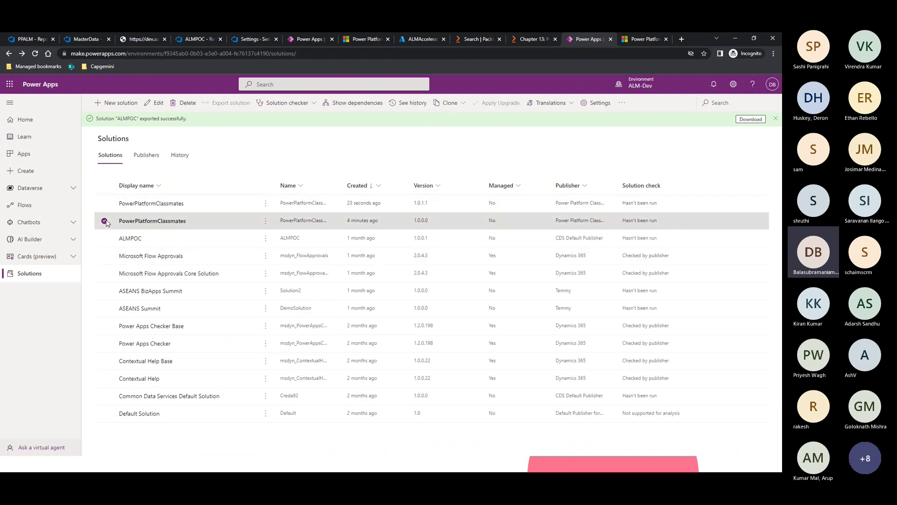
click(104, 203)
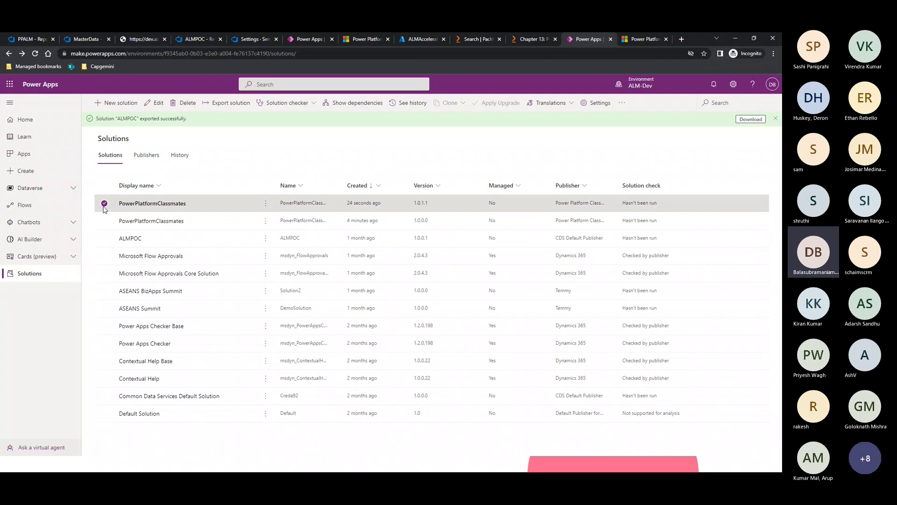
click(104, 220)
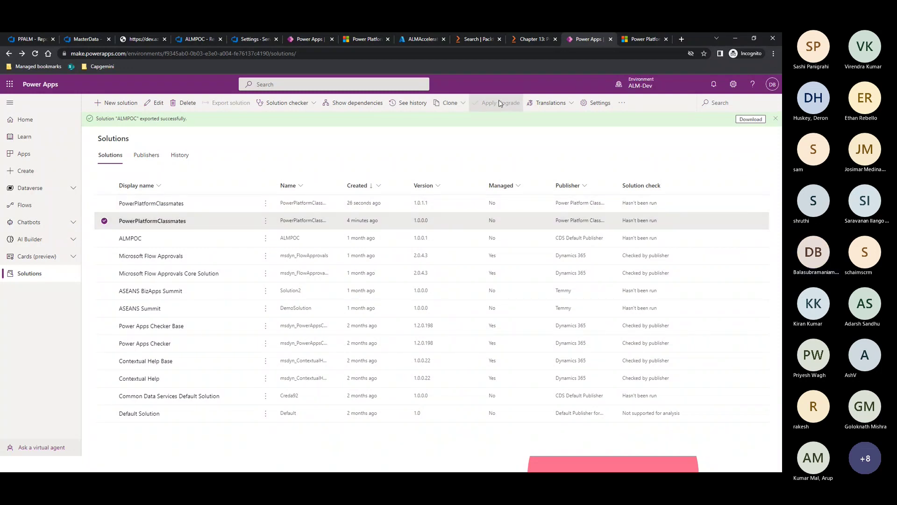
click(621, 102)
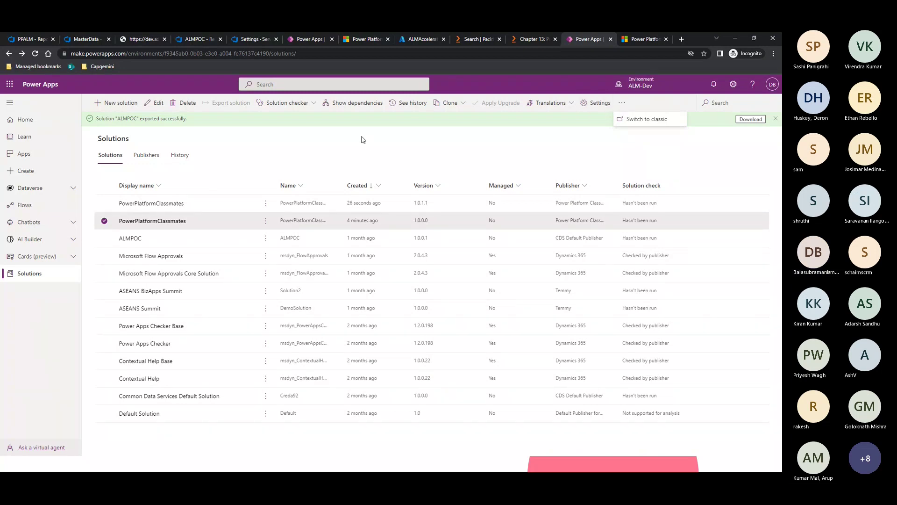
key(alt+Tab)
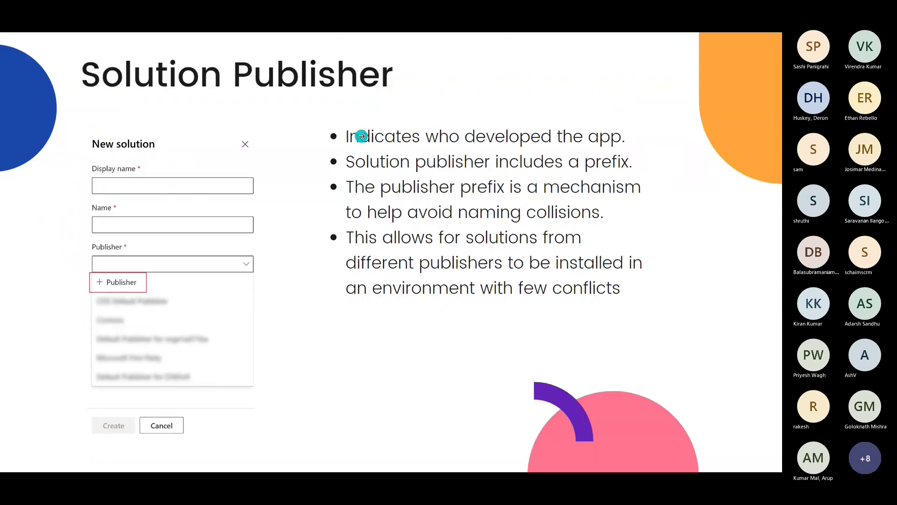
click(648, 212)
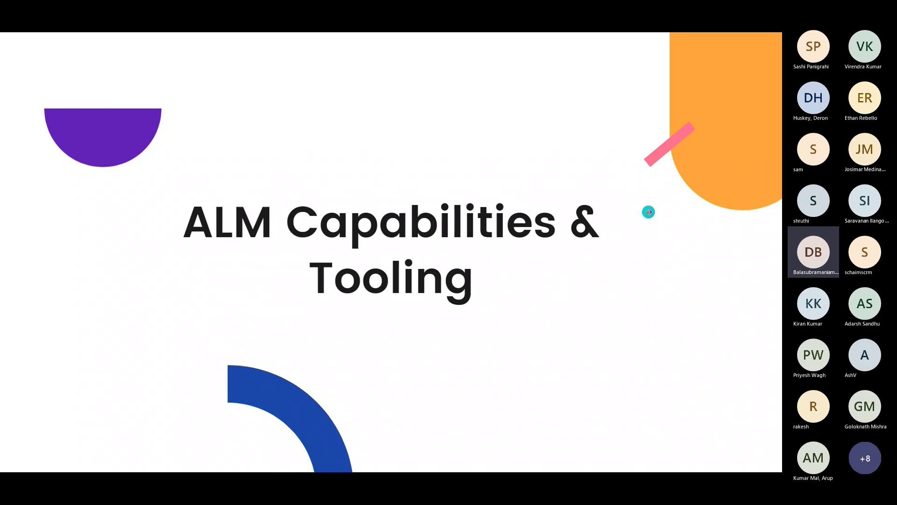
click(648, 213)
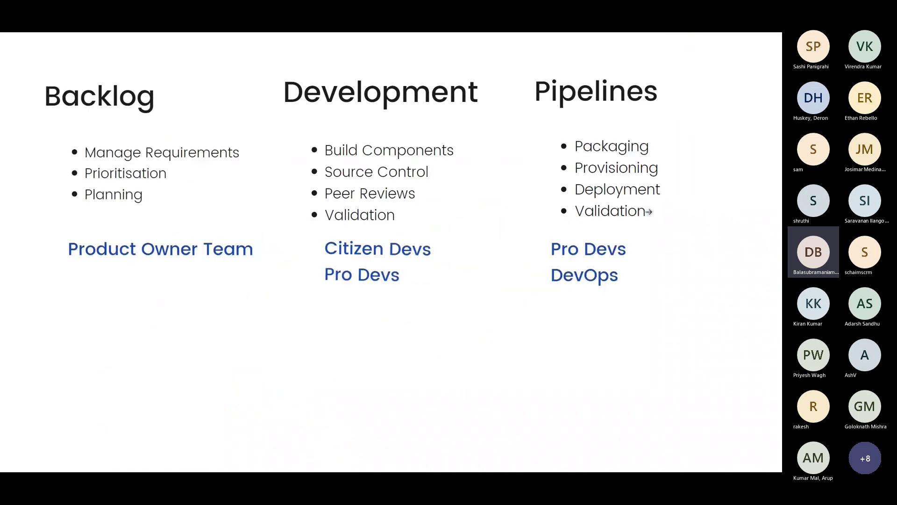
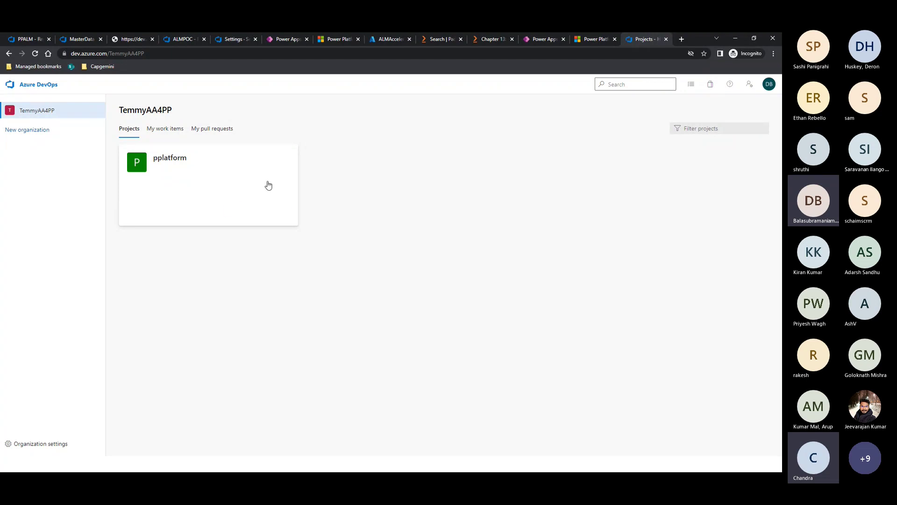
Review the organization's project page in Azure DevOps, open the pplatform project, and show the files of its PPALM repository
click(212, 176)
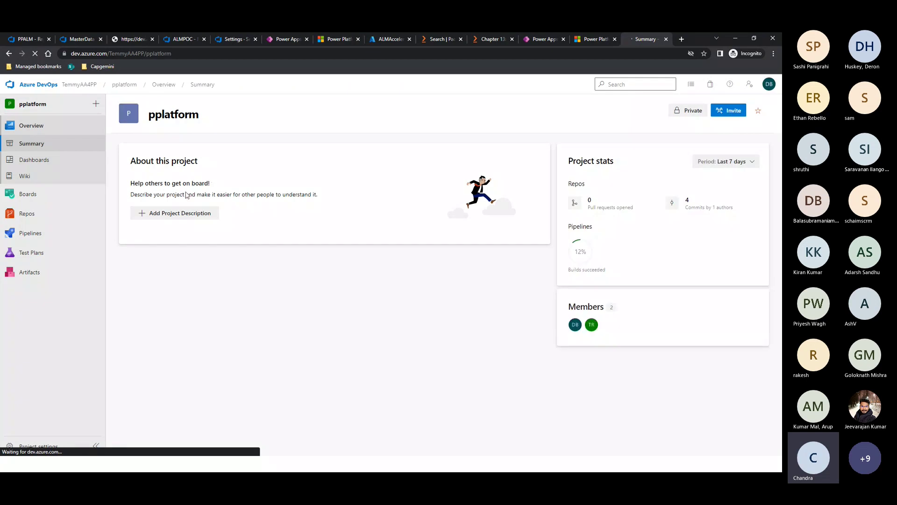
click(41, 85)
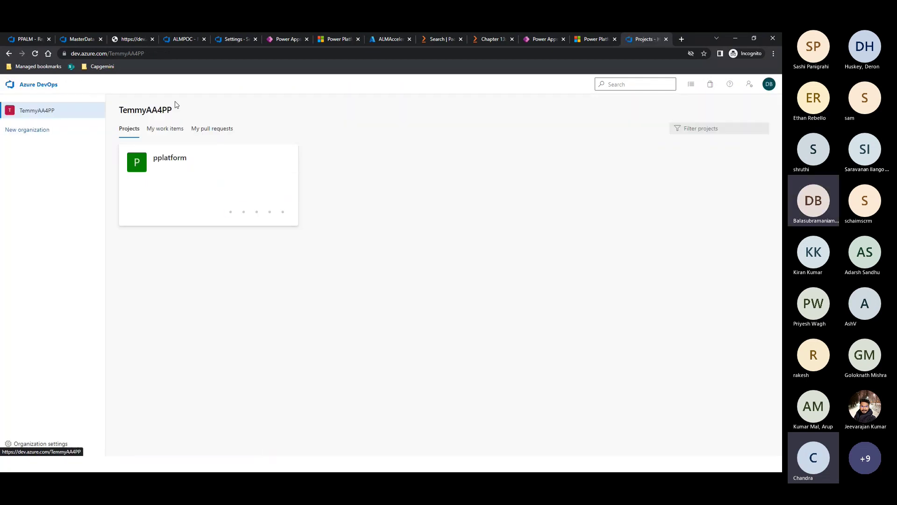
drag(106, 55, 27, 65)
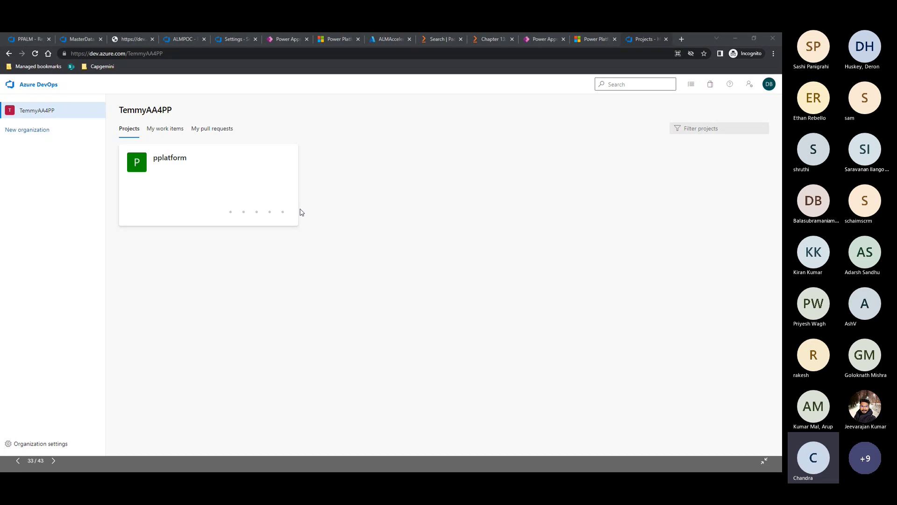
click(208, 192)
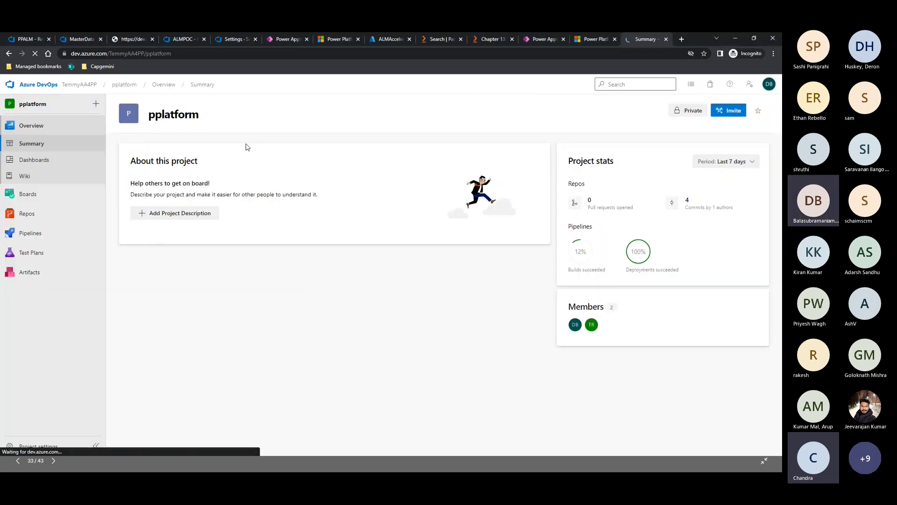
click(32, 213)
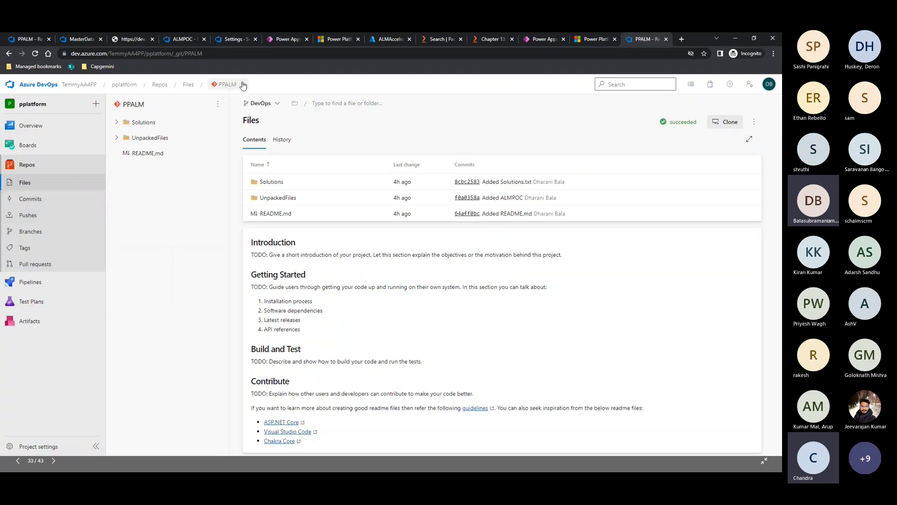
View the project's repository list and the form for creating a new Git repository, leaving without creating one
click(243, 84)
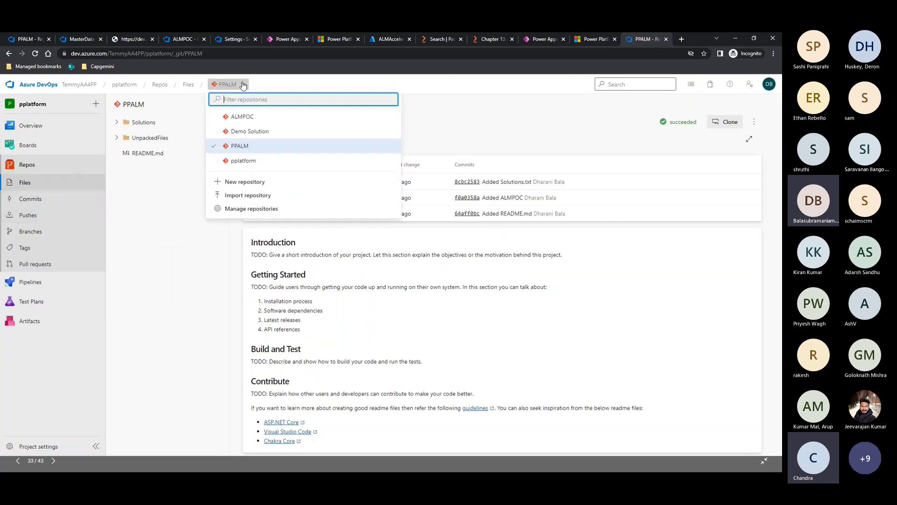
click(248, 184)
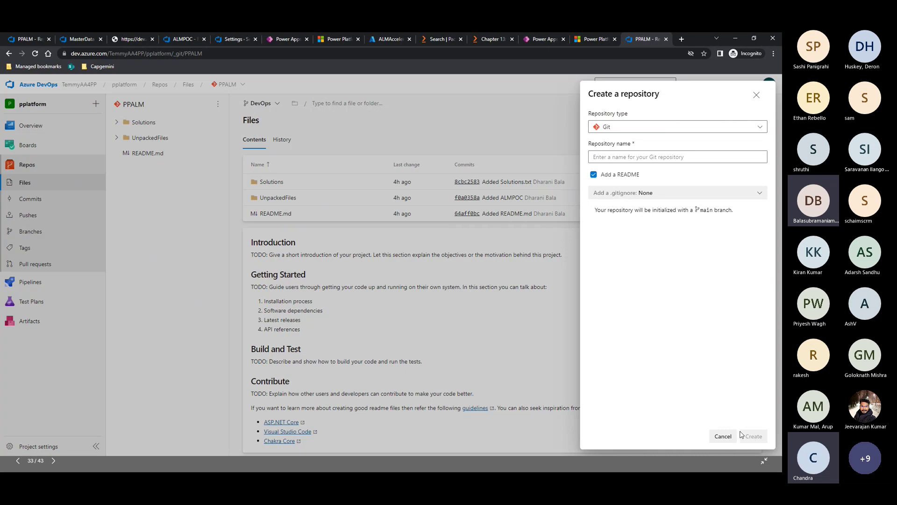
click(723, 436)
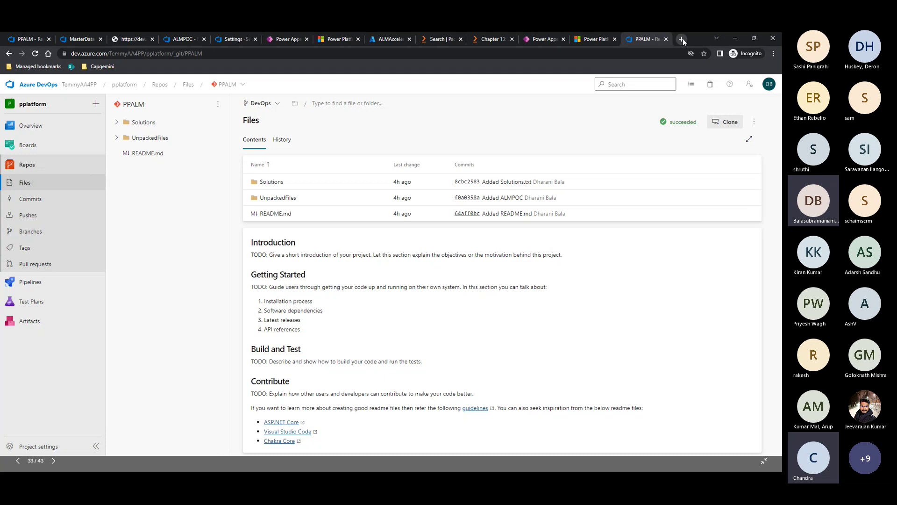
Close the Azure DevOps page, show the Power Apps solutions list, and highlight the make.powerapps.com part of its address
click(665, 40)
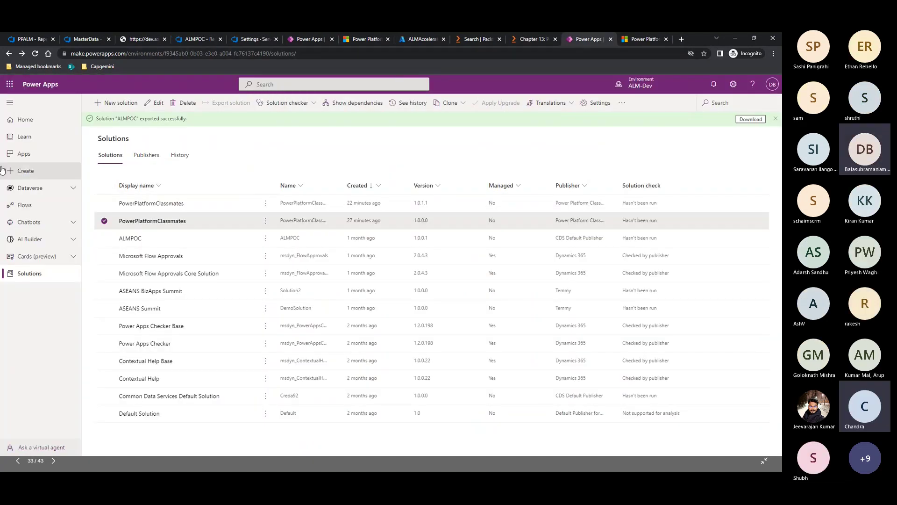
click(42, 277)
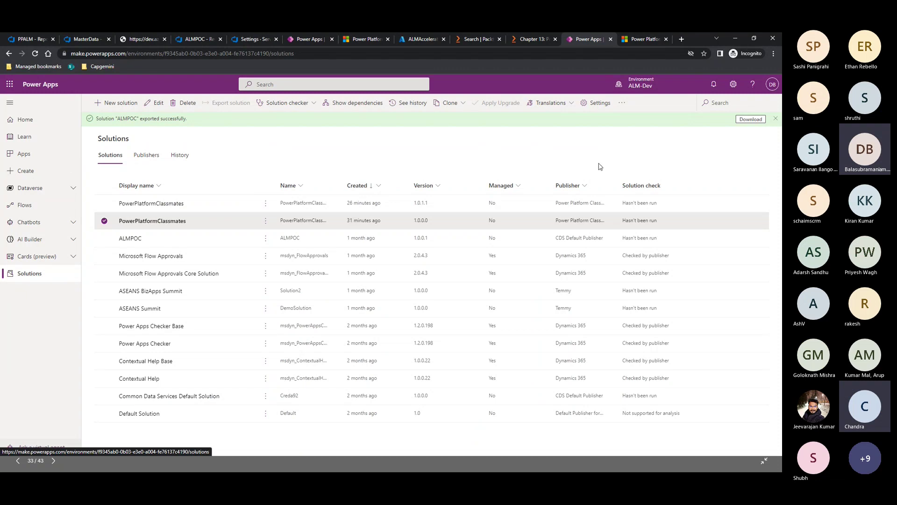
click(123, 53)
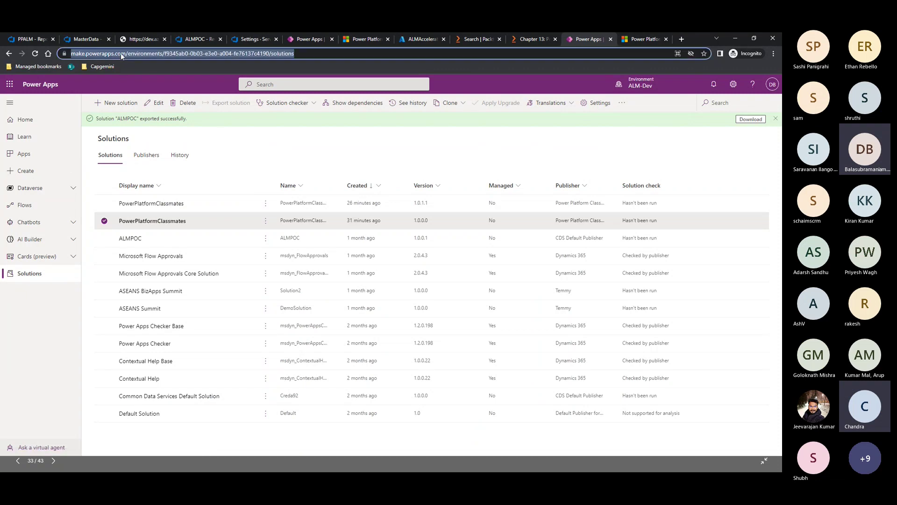
click(125, 54)
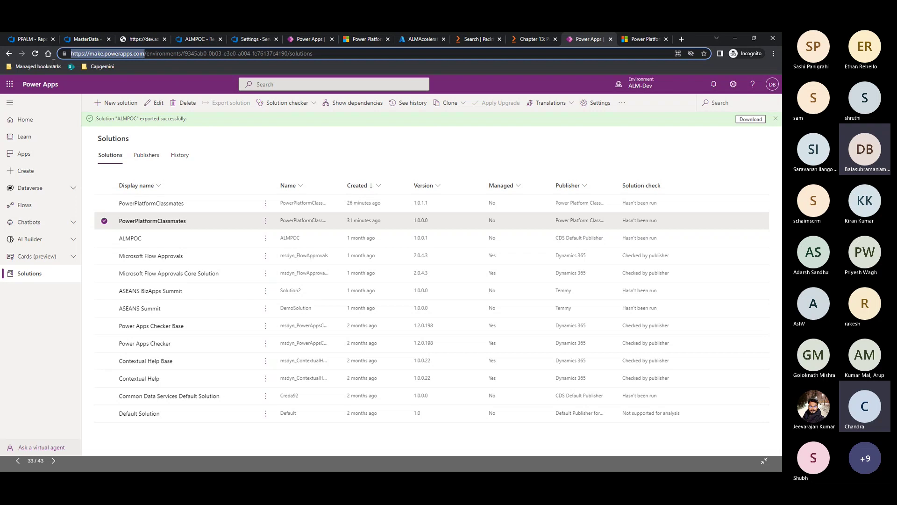
click(638, 84)
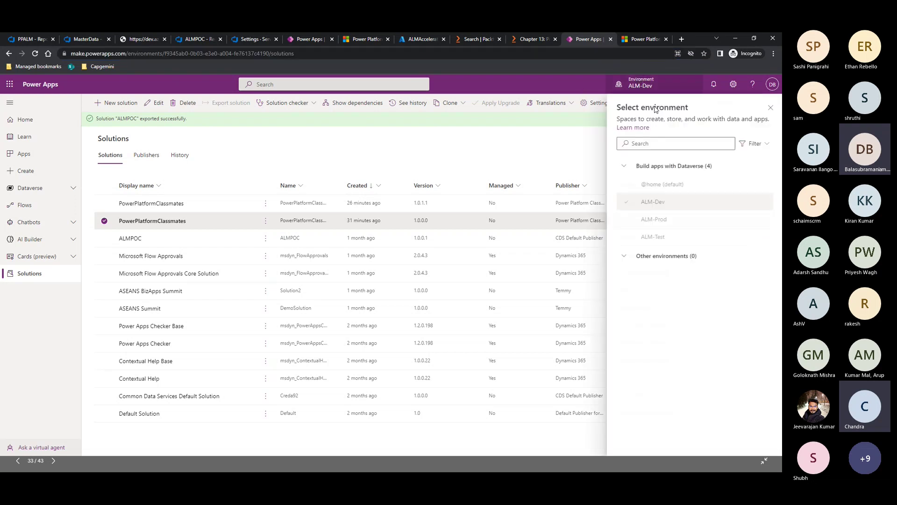
click(664, 185)
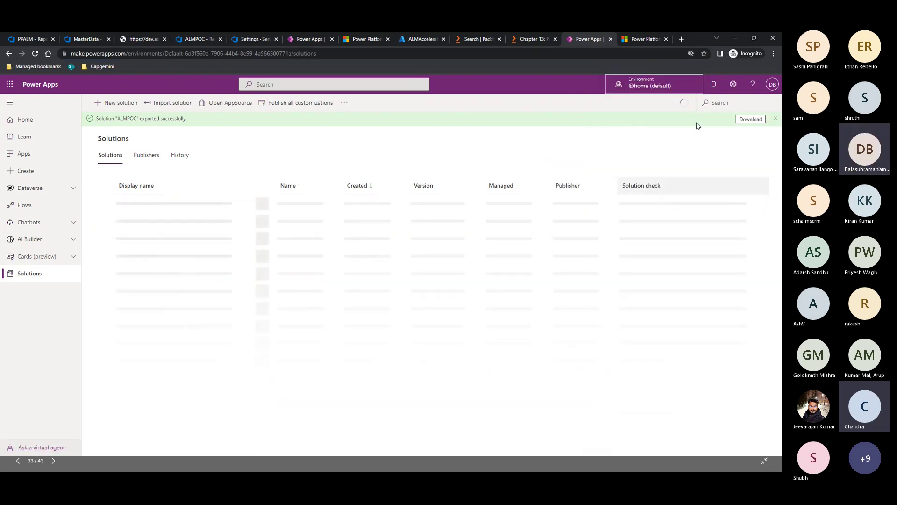
click(654, 85)
mouse_move(662, 207)
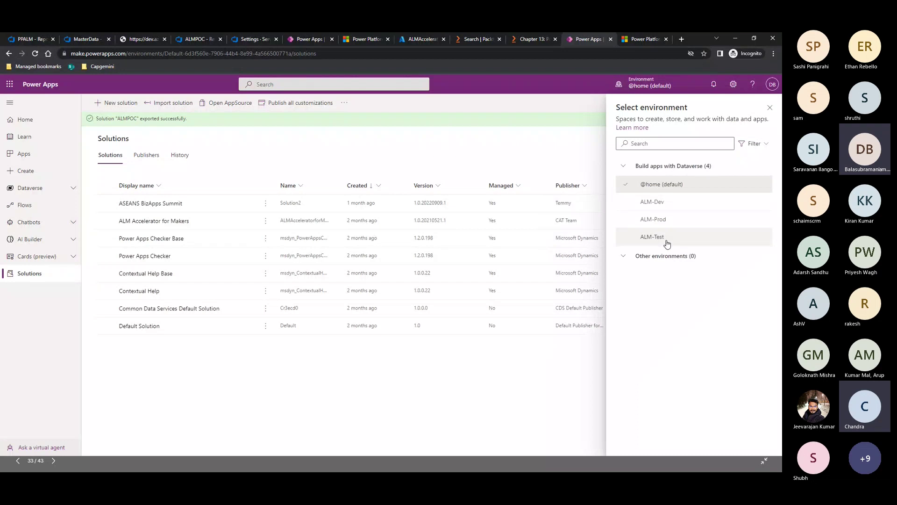
mouse_move(667, 247)
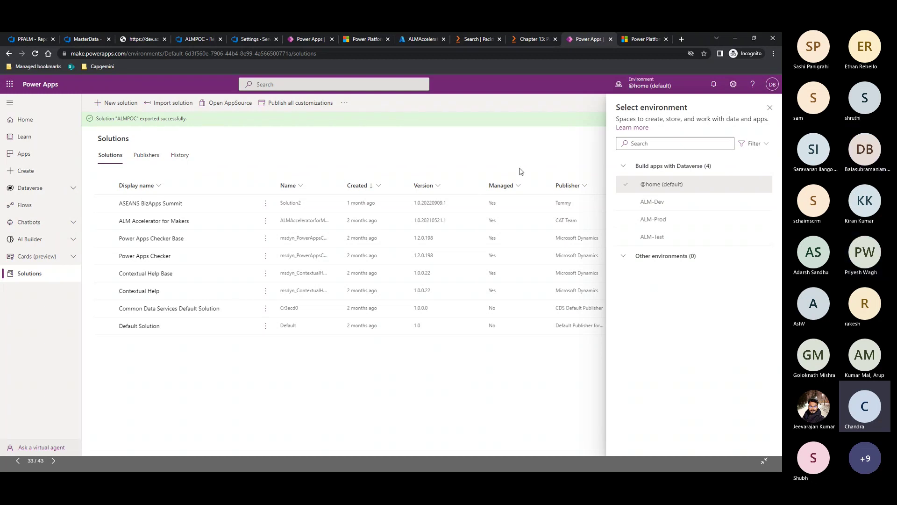
click(769, 107)
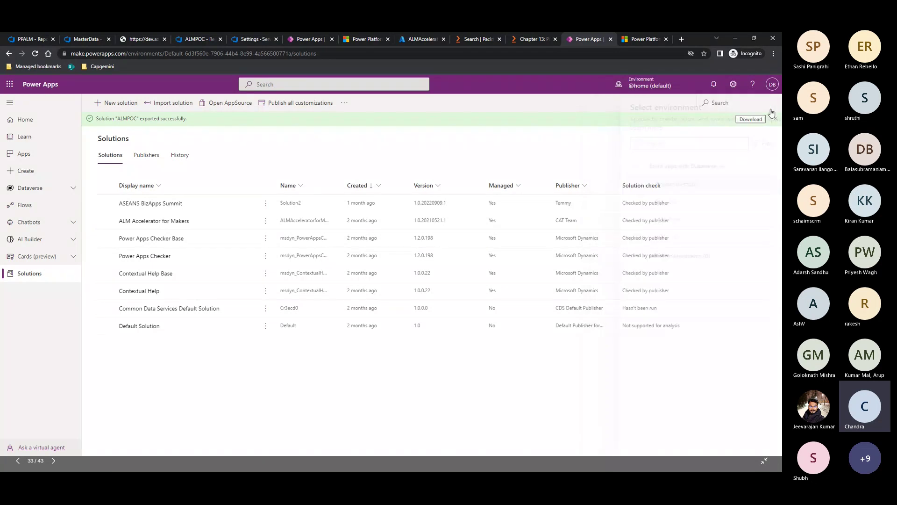
click(662, 90)
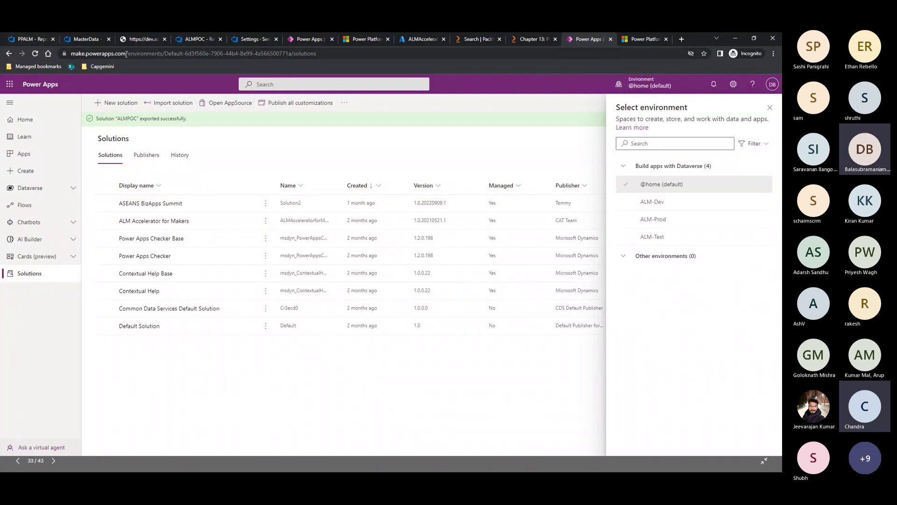
drag(126, 53, 55, 60)
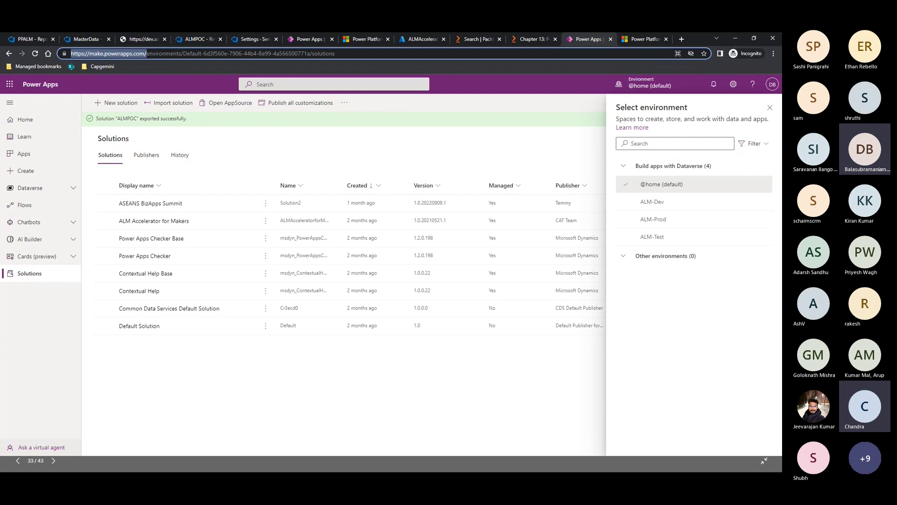
Show the ALMPOC unpacked files in the PowerPlatformClassmates repository and the PowerPlatform project's service connections in Azure DevOps
key(alt+Tab)
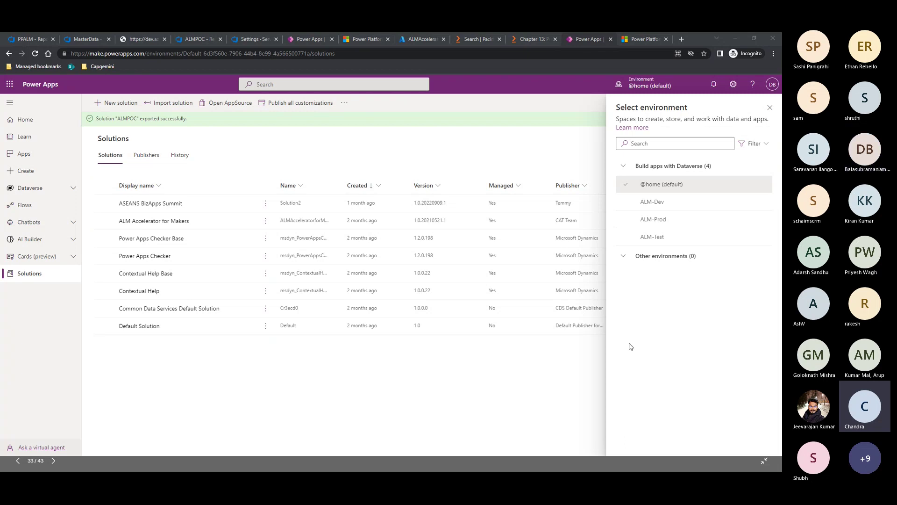
click(202, 41)
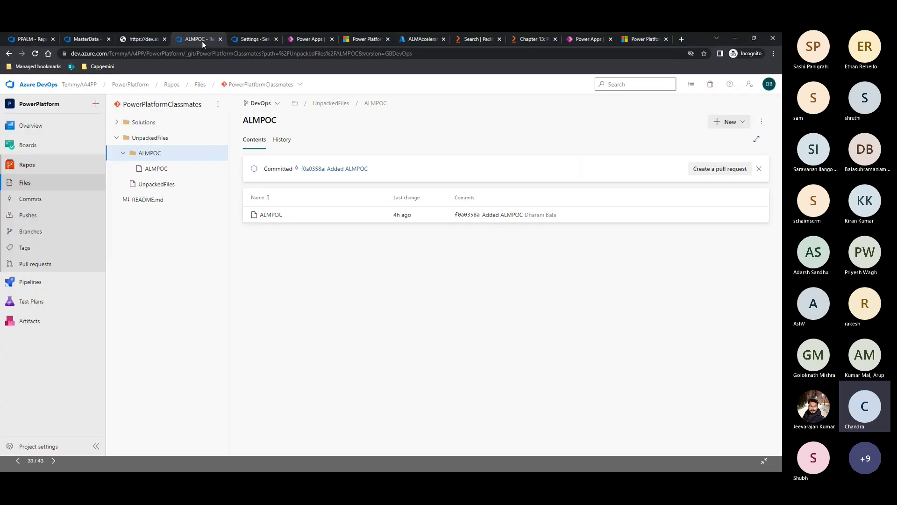
click(237, 40)
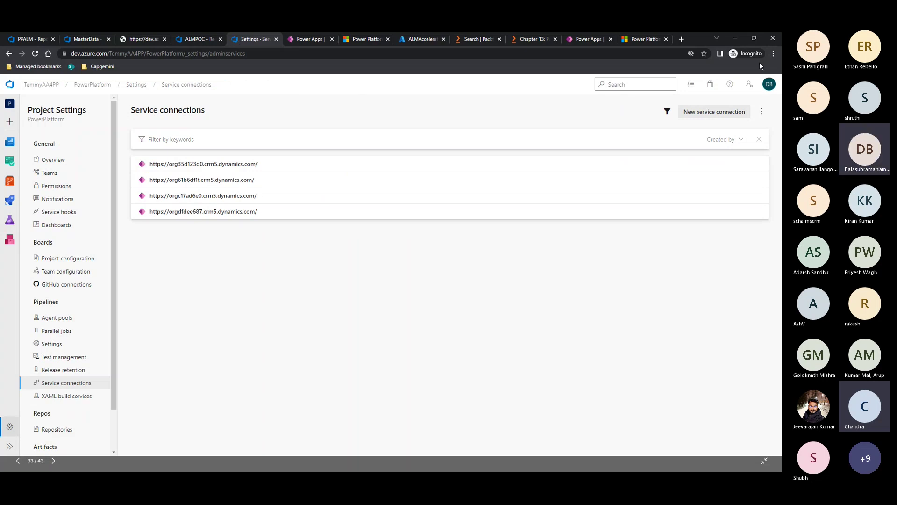
Open the Azure portal at portal.azure.com in a new browser tab and list all applications under App registrations
click(681, 40)
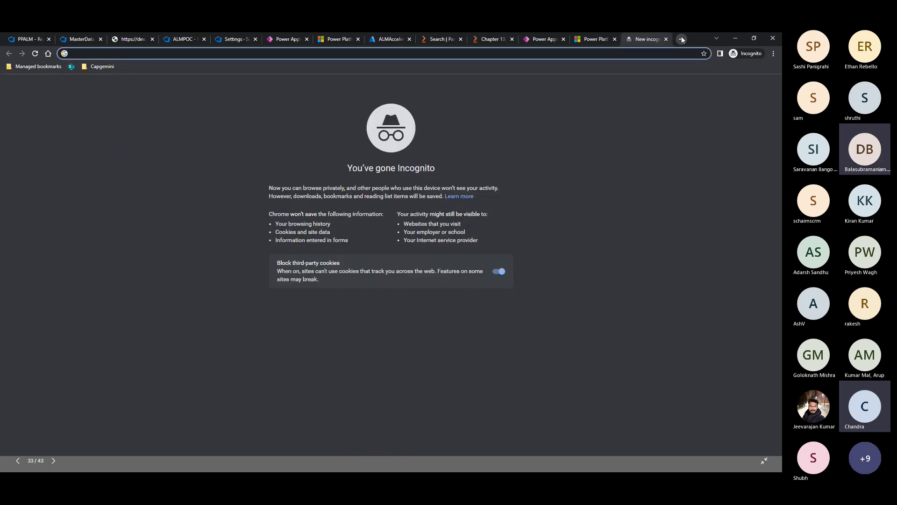
text(portal)
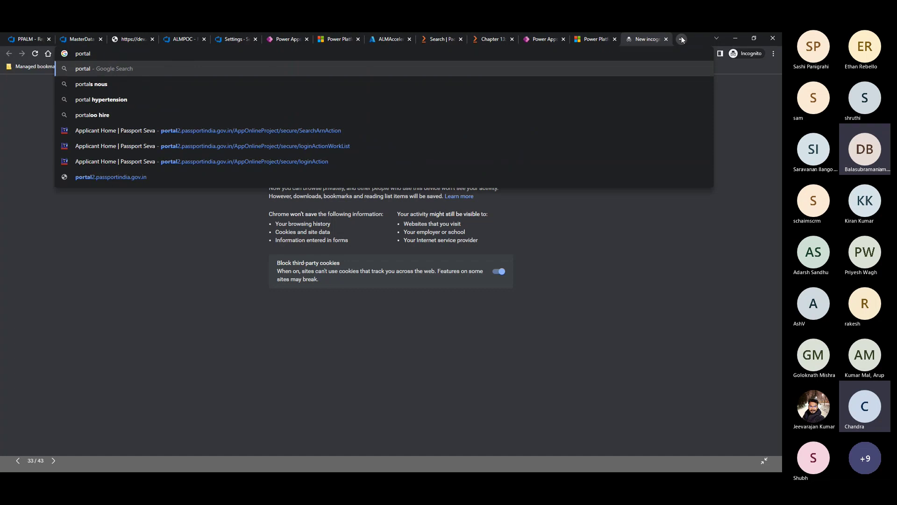
text(.azure.)
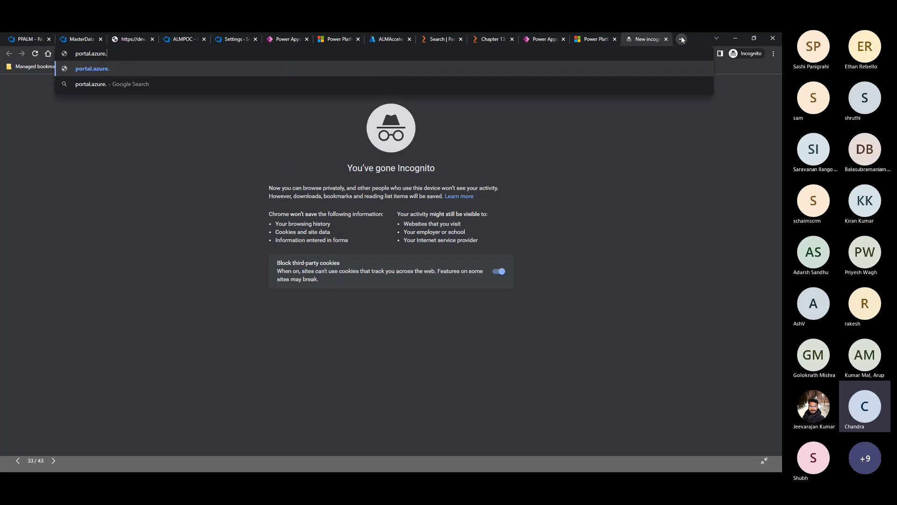
text(com)
key(Return)
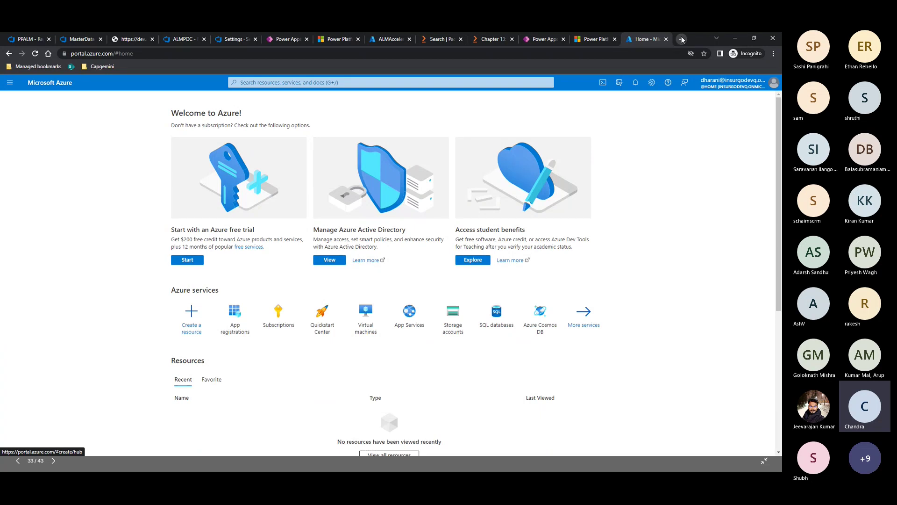
click(237, 324)
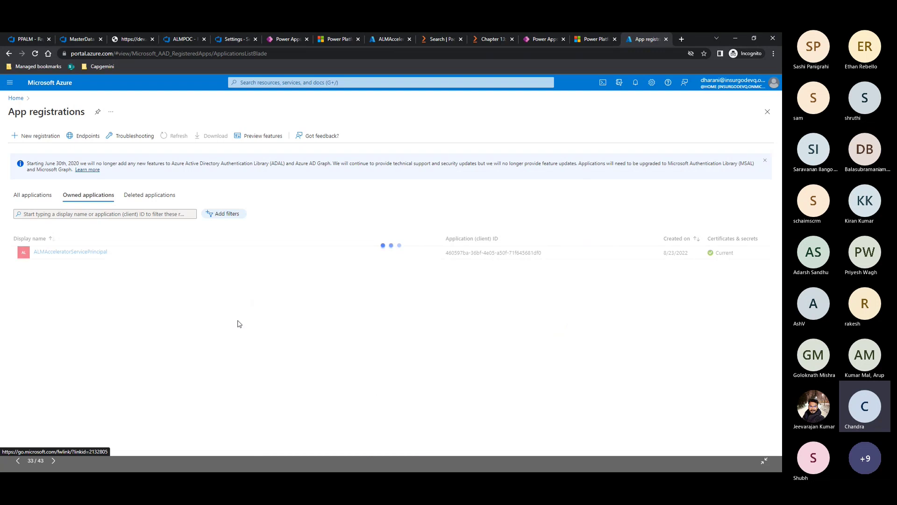
click(33, 200)
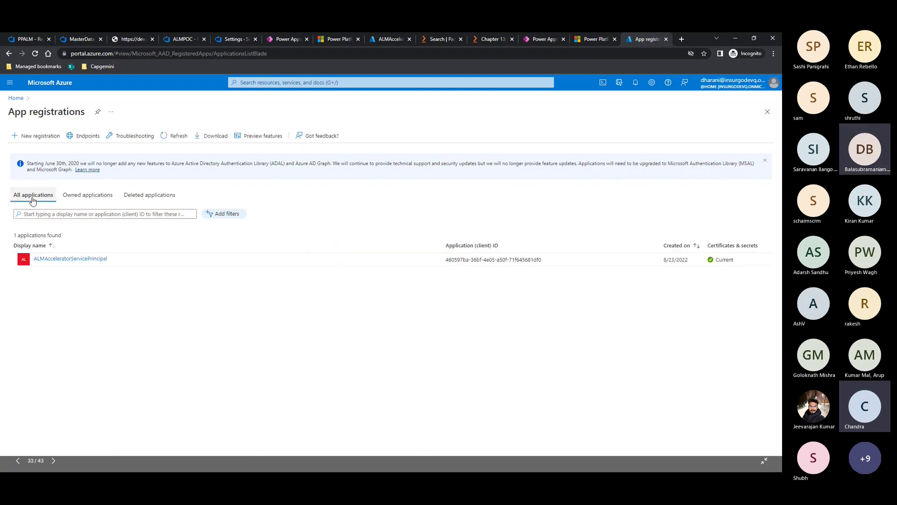
View the form for registering a new application without registering one, and open the ALMAcceleratorServicePrincipal registration
click(42, 135)
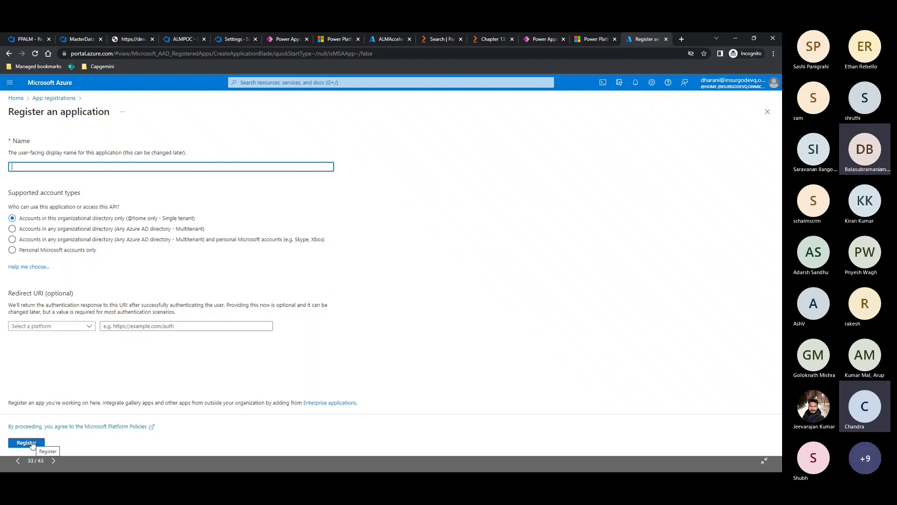
click(9, 54)
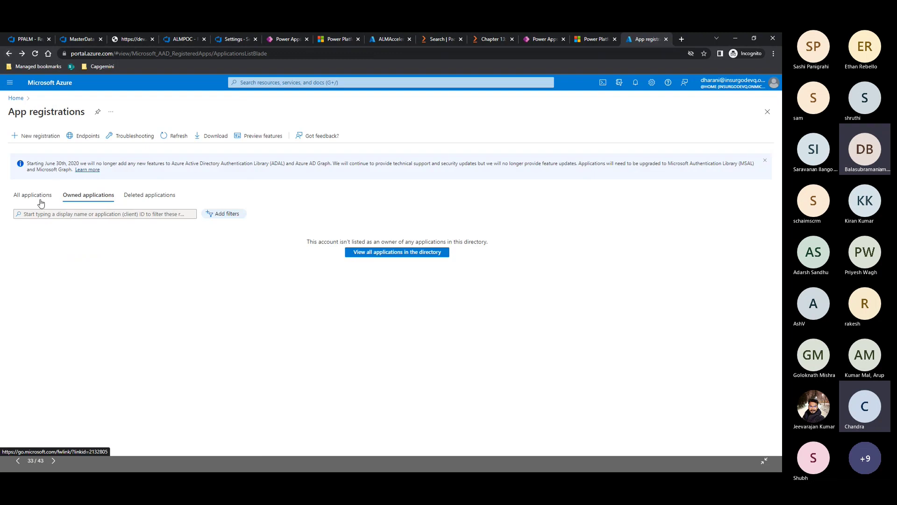
click(37, 197)
click(56, 257)
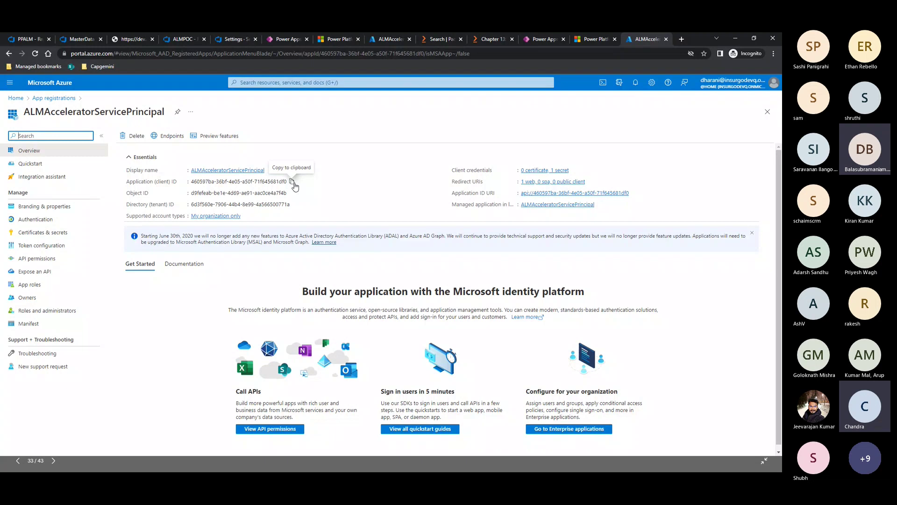
Review the service principal's client secrets, API permissions and overview, ending on its certificates and secrets
click(59, 233)
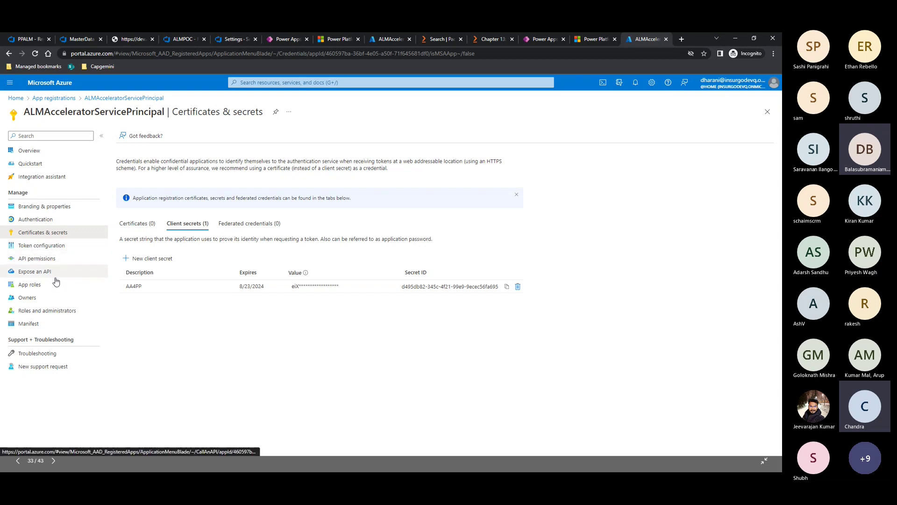
click(32, 261)
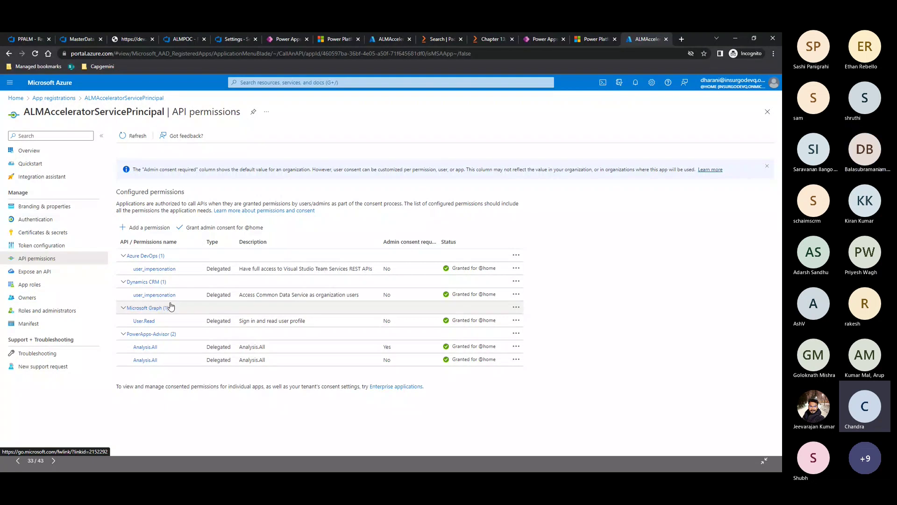
click(37, 149)
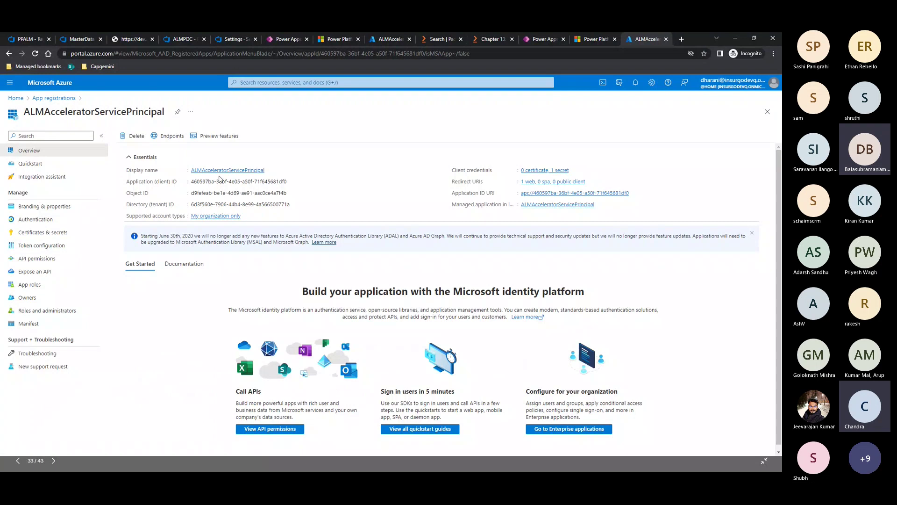
click(46, 233)
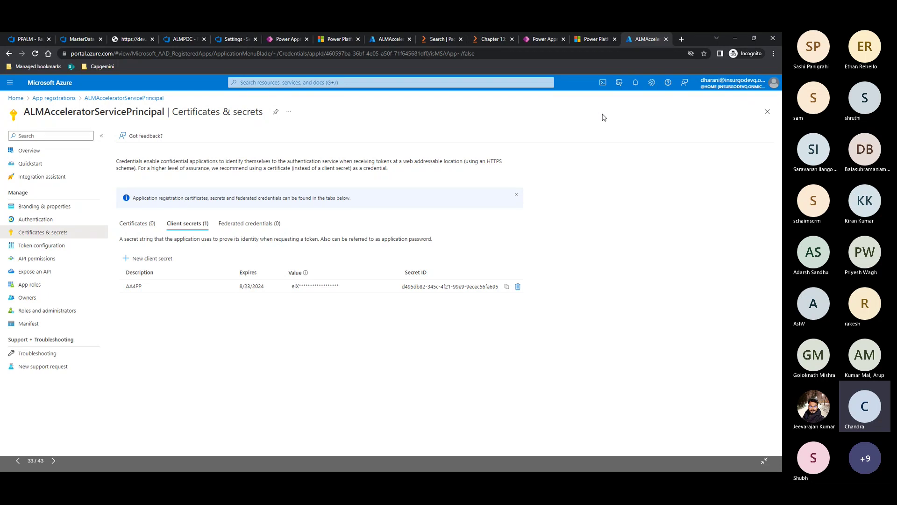
Switch to the Power Platform admin center and view the types offered for a new environment, leaving without creating one
click(545, 39)
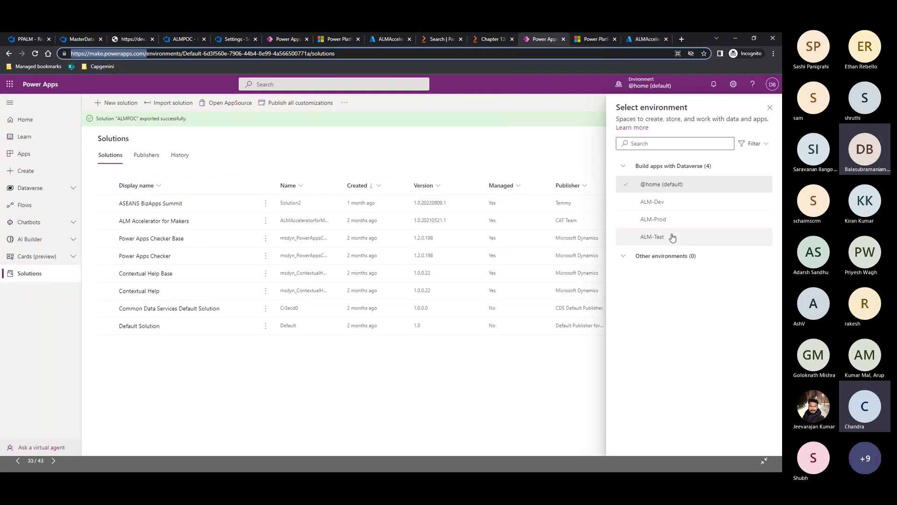
mouse_move(679, 218)
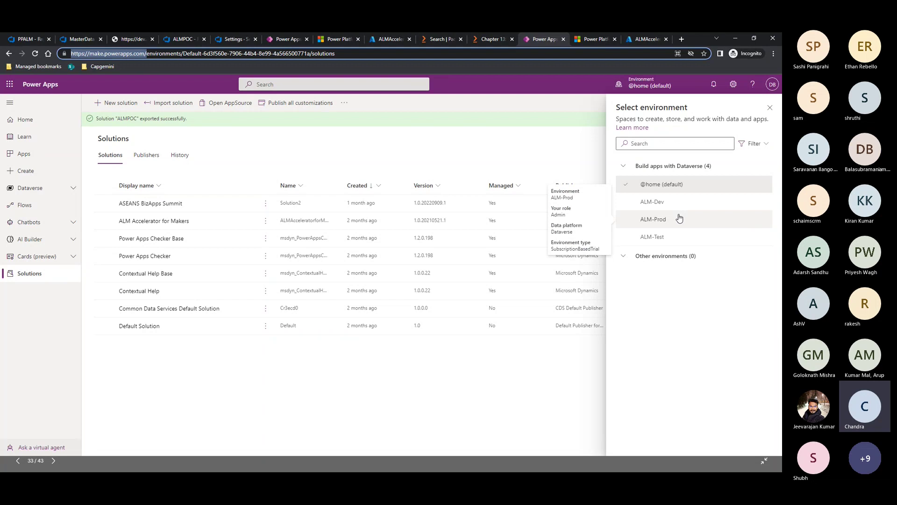
click(597, 38)
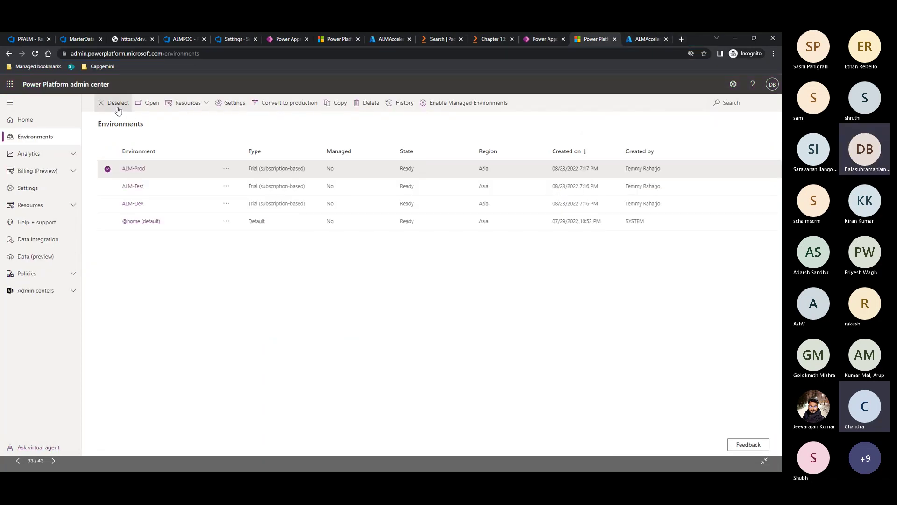
click(108, 169)
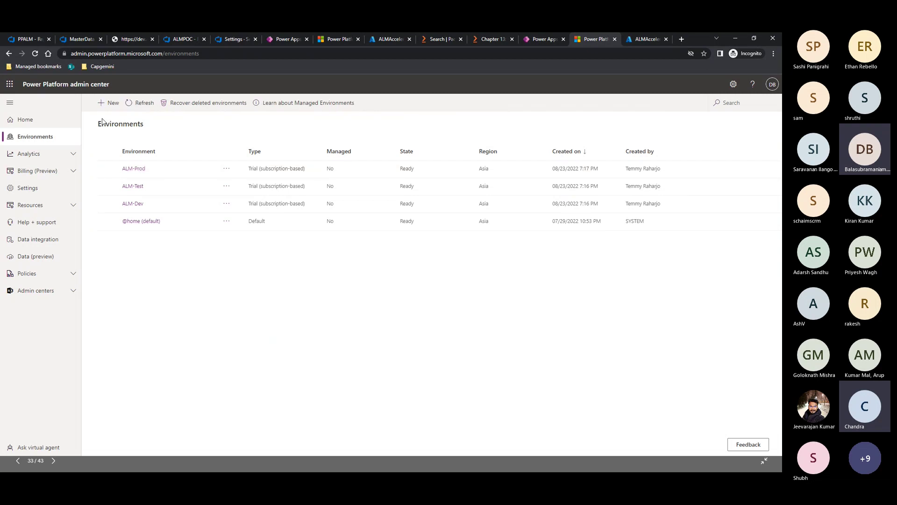
click(112, 103)
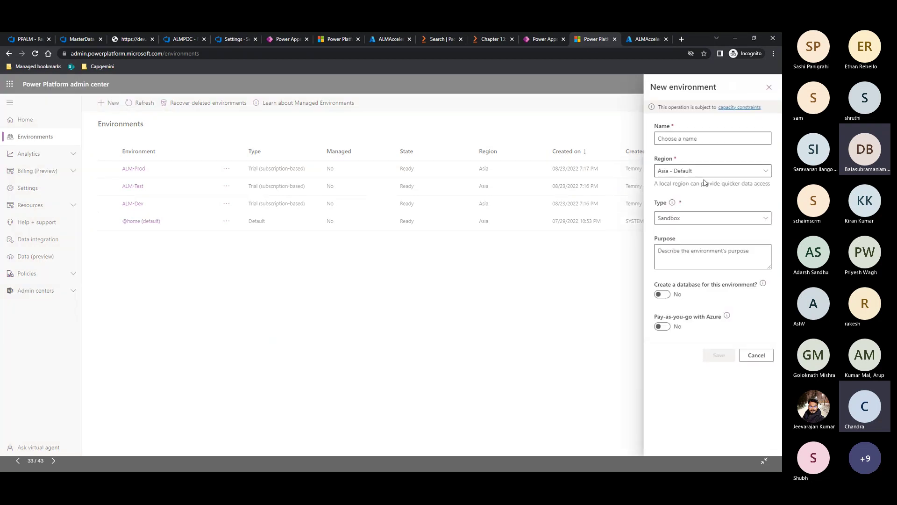
click(706, 217)
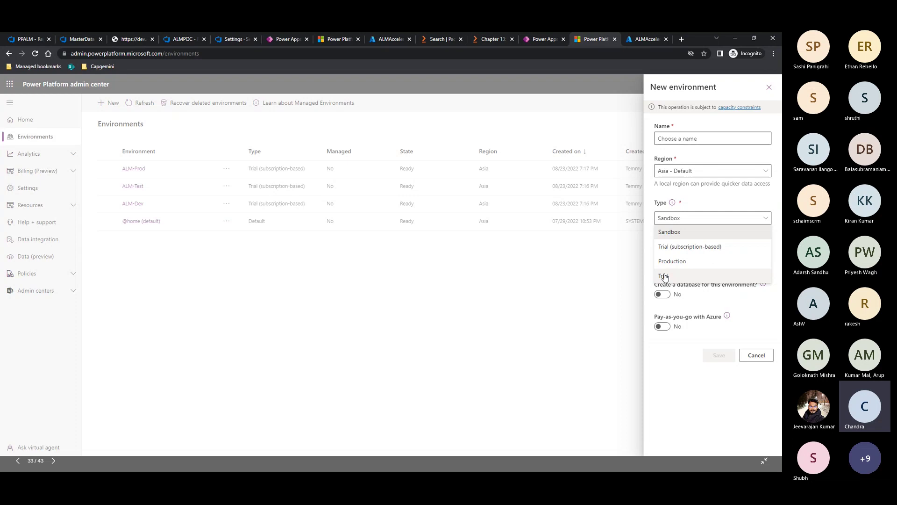
click(769, 87)
click(768, 87)
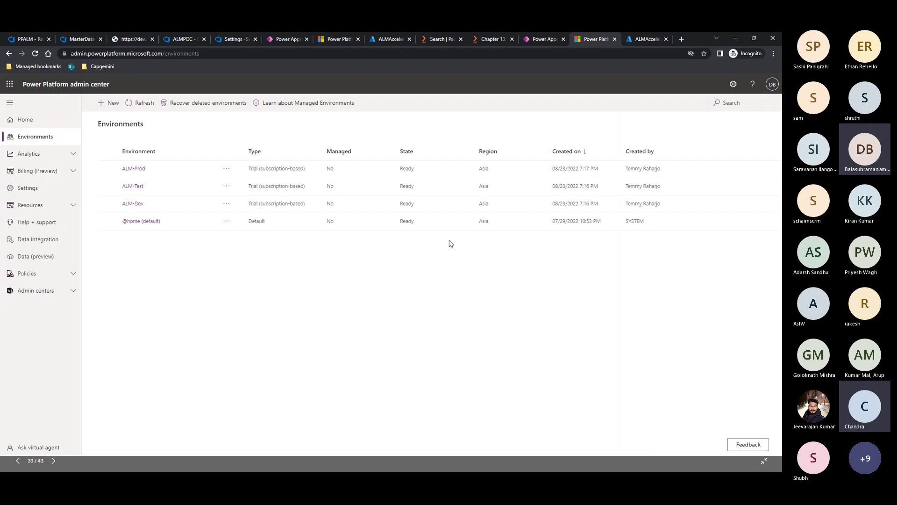
Open the list of application users in the ALM-Dev environment's settings under Users + permissions
click(132, 205)
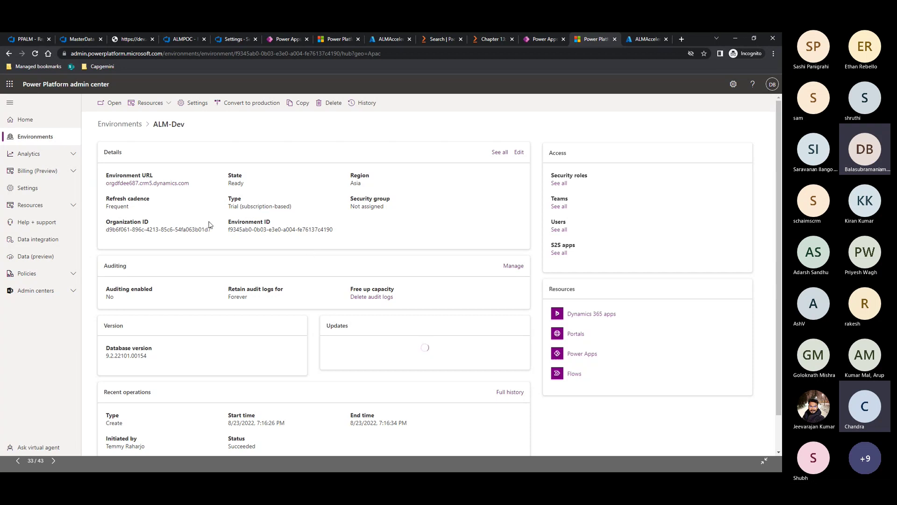
click(193, 103)
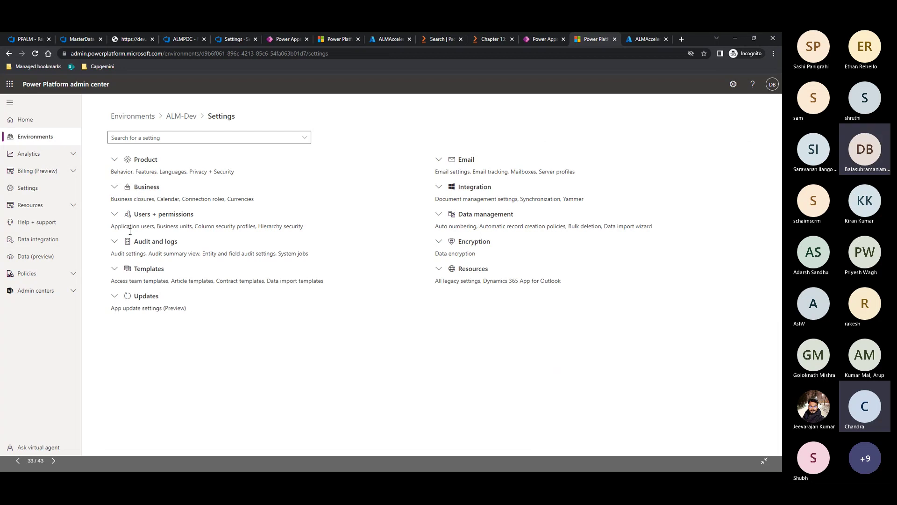
click(114, 216)
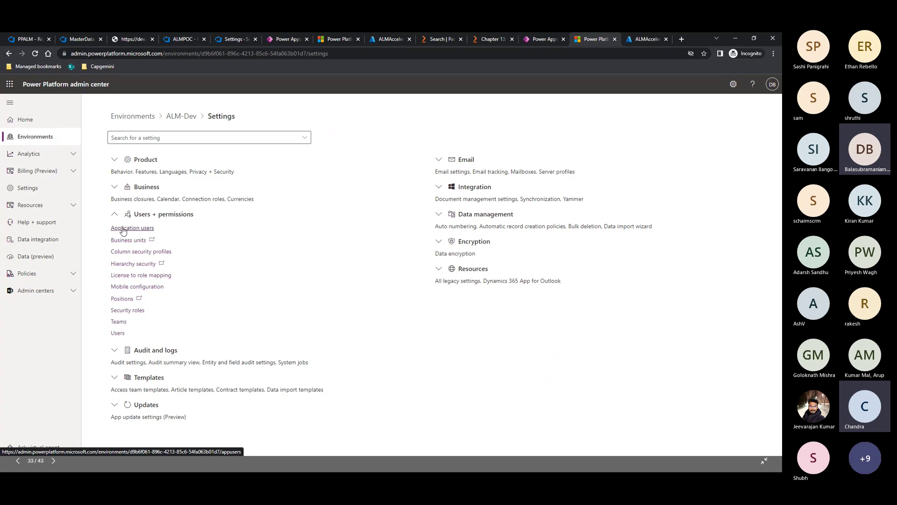
click(124, 229)
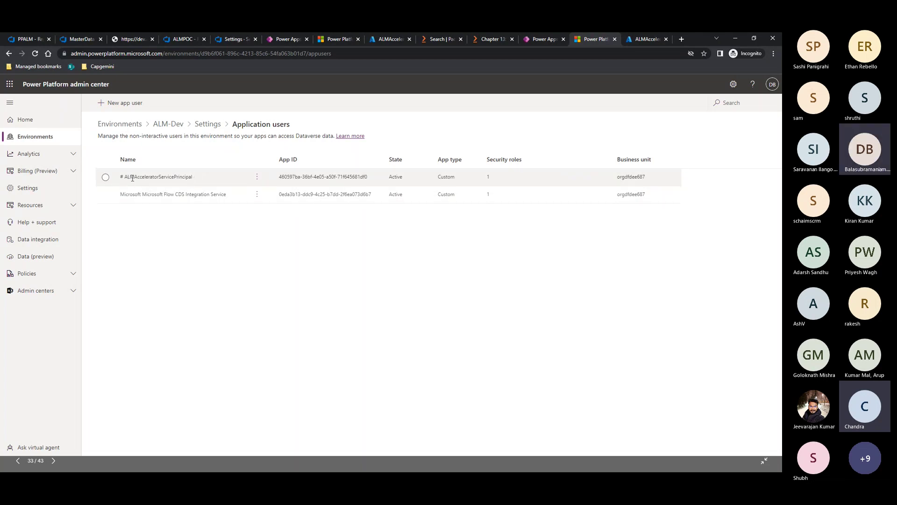
View the form for a new app user and its Azure Active Directory app picker, leaving without creating a user
click(135, 105)
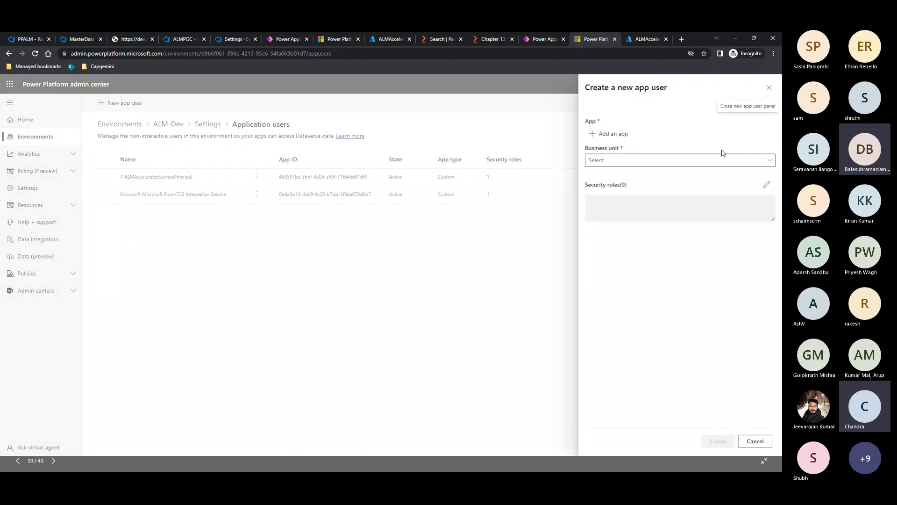
click(617, 135)
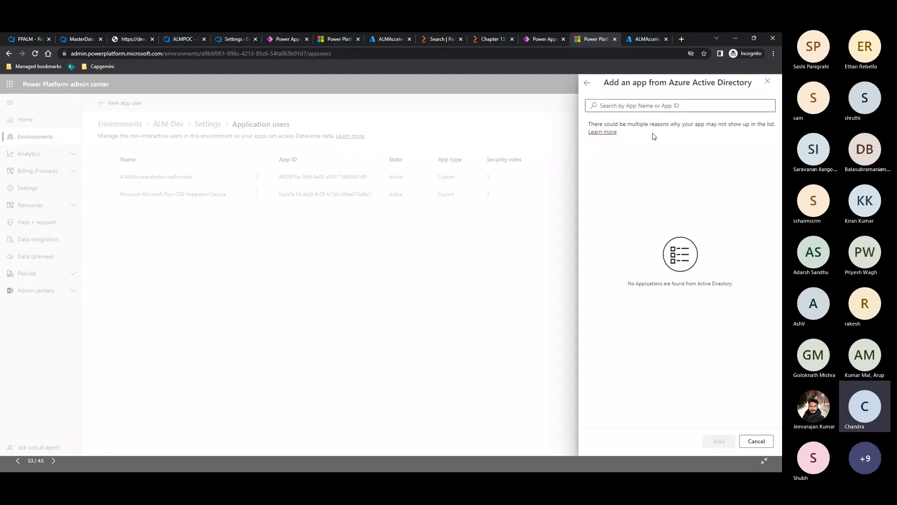
click(651, 107)
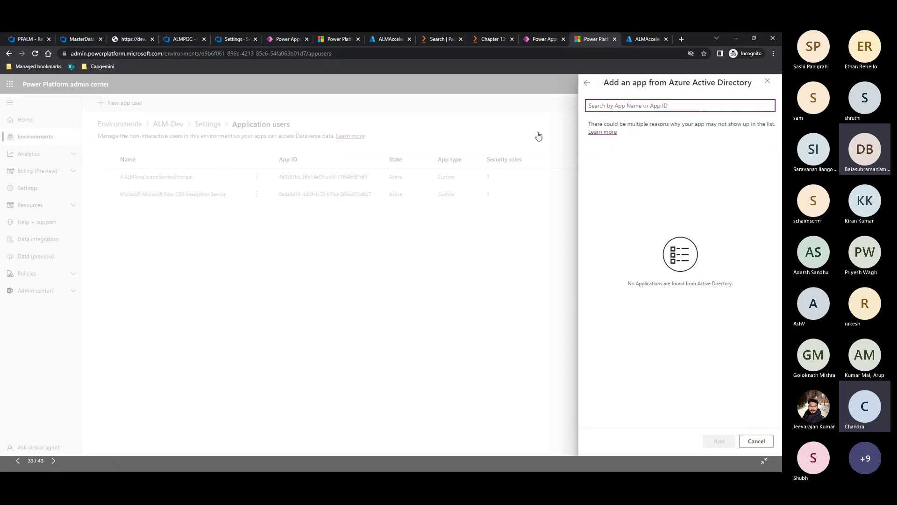
click(587, 84)
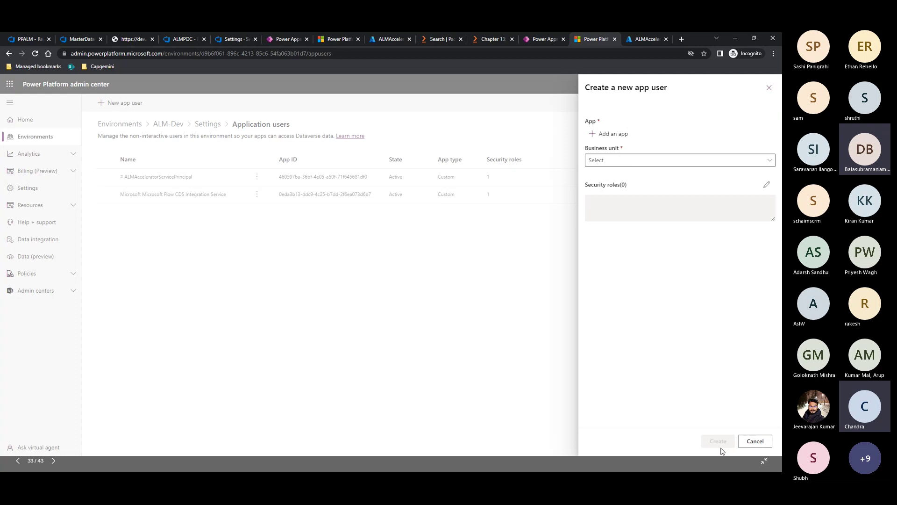
click(769, 89)
Copy the ALMAcceleratorServicePrincipal name and search for it, also with a leading #, in a new app user's Azure Active Directory app picker
click(182, 177)
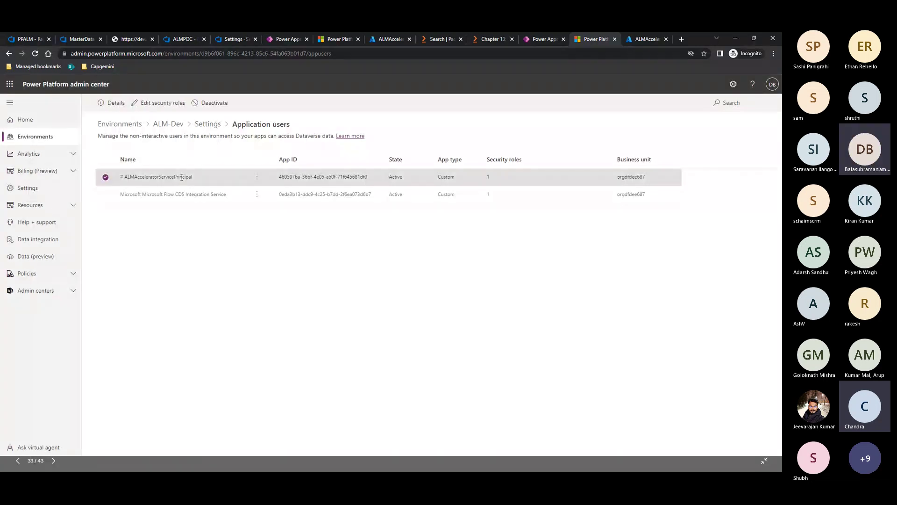
double_click(181, 177)
key(ctrl+c)
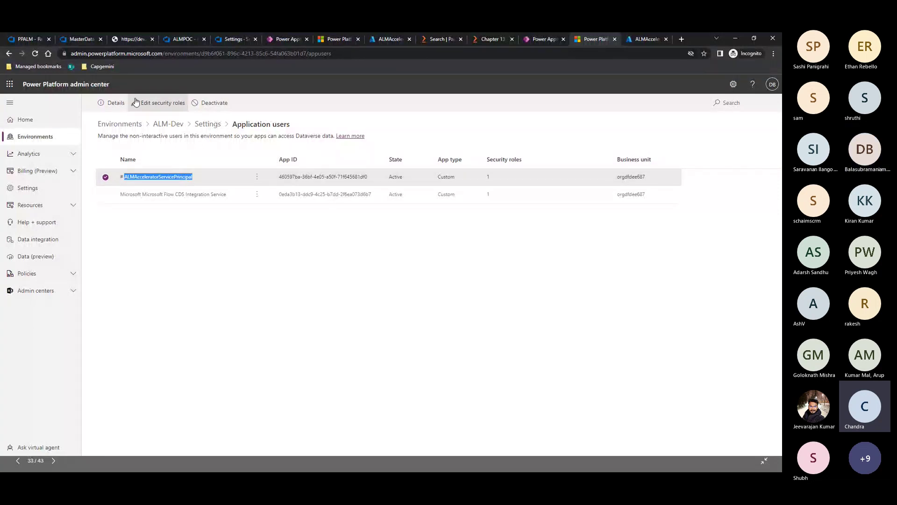
click(105, 177)
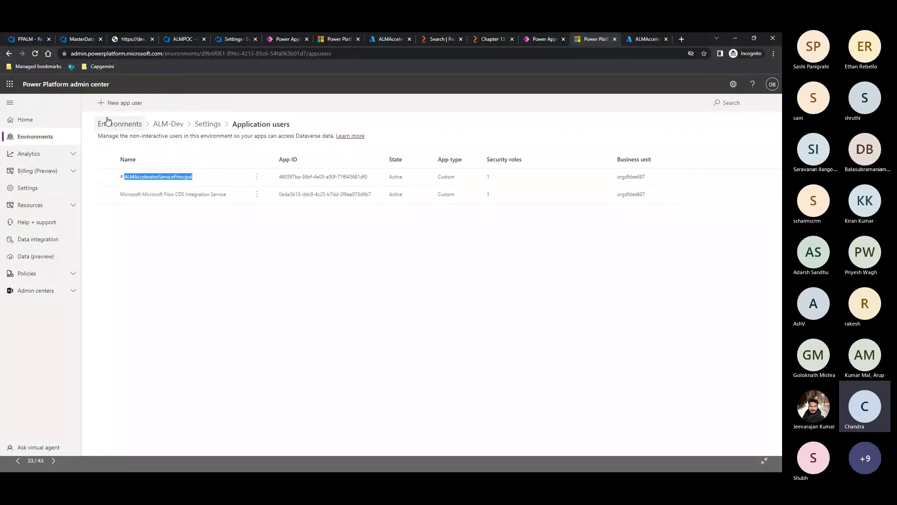
click(120, 103)
click(603, 134)
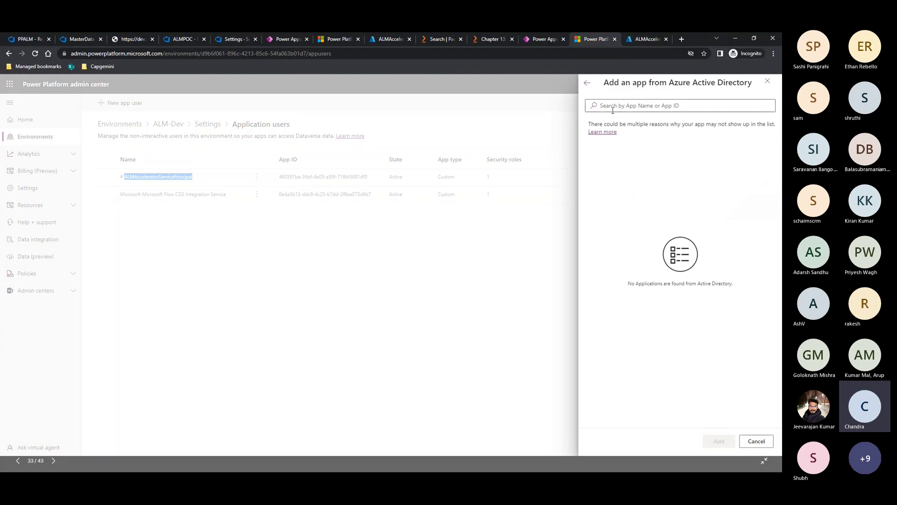
click(613, 106)
key(ctrl+v)
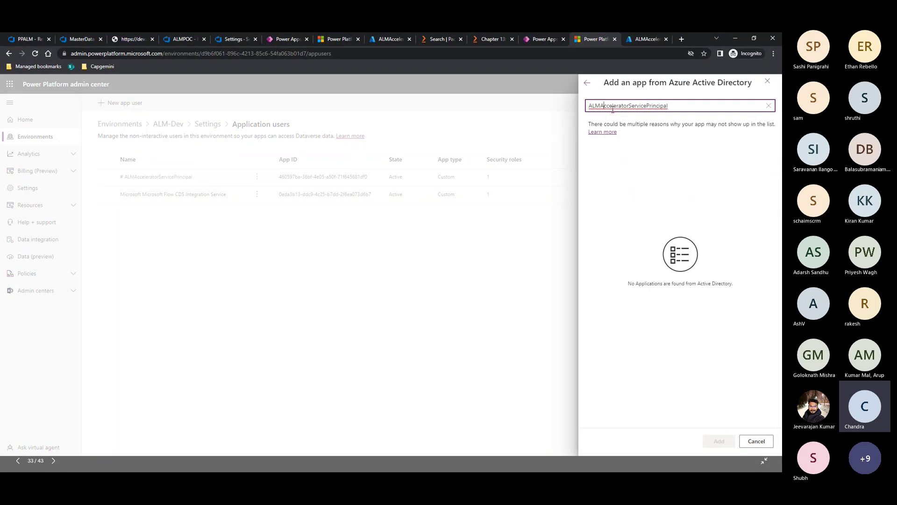
text(#)
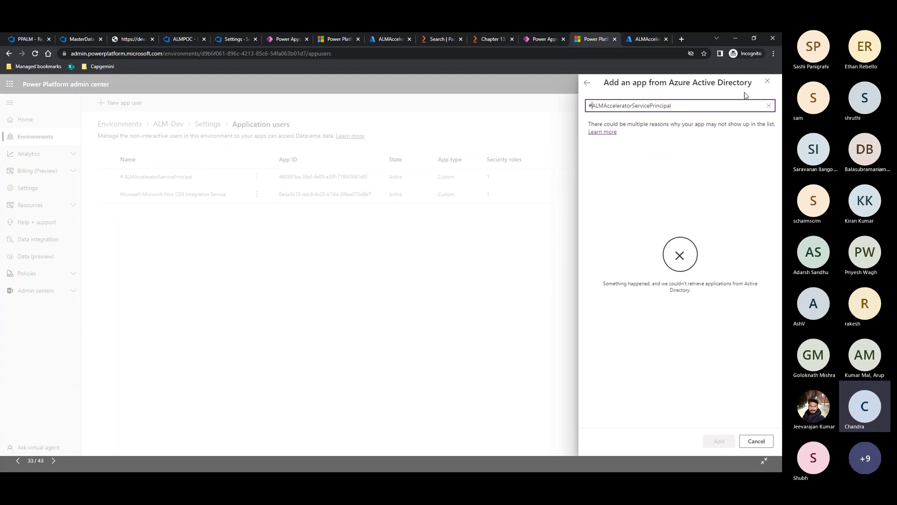
click(768, 105)
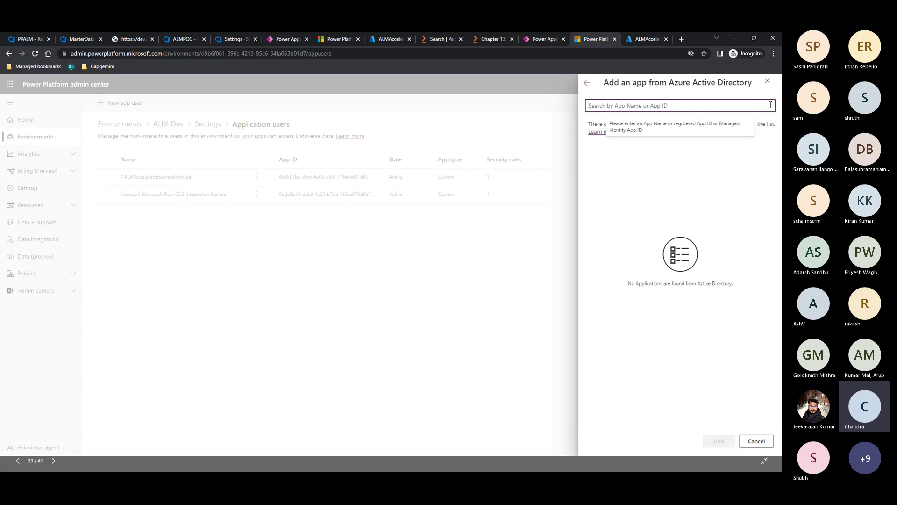
click(767, 81)
Switch to the Azure portal and copy the application (client) ID from the ALMAcceleratorServicePrincipal overview
click(606, 134)
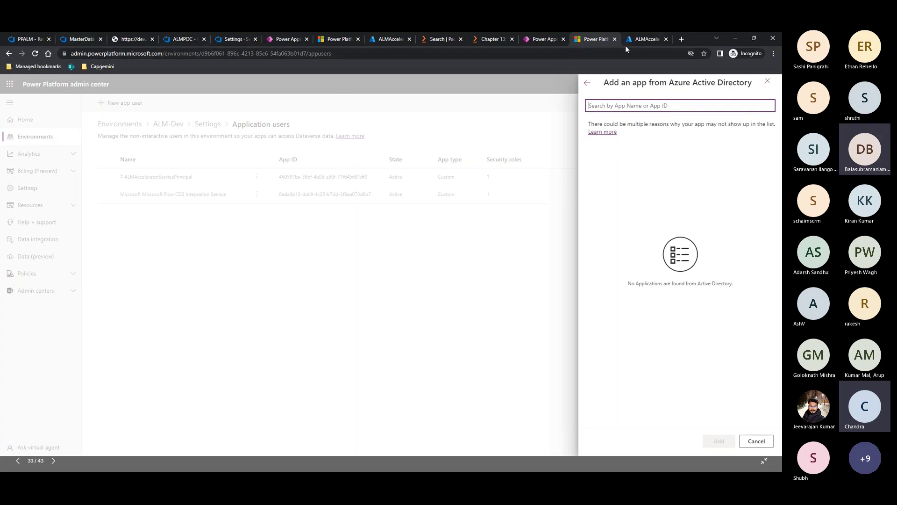
click(643, 39)
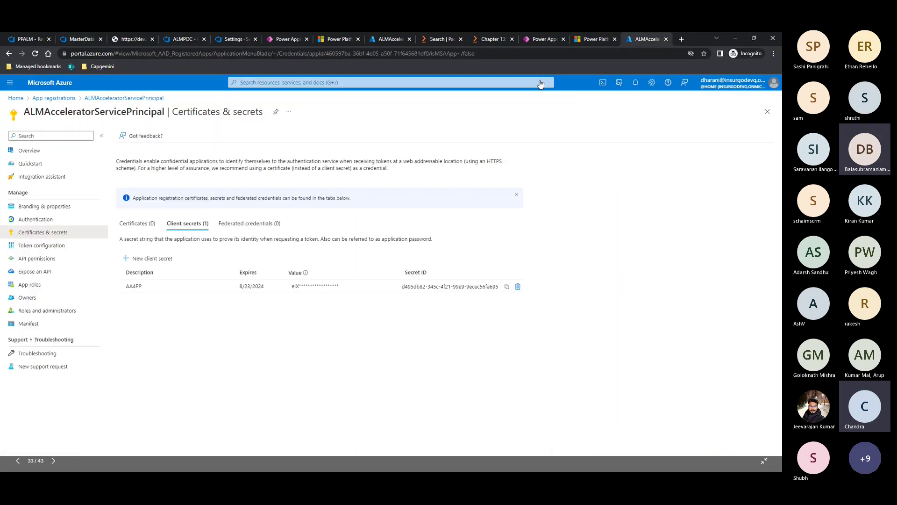
click(42, 155)
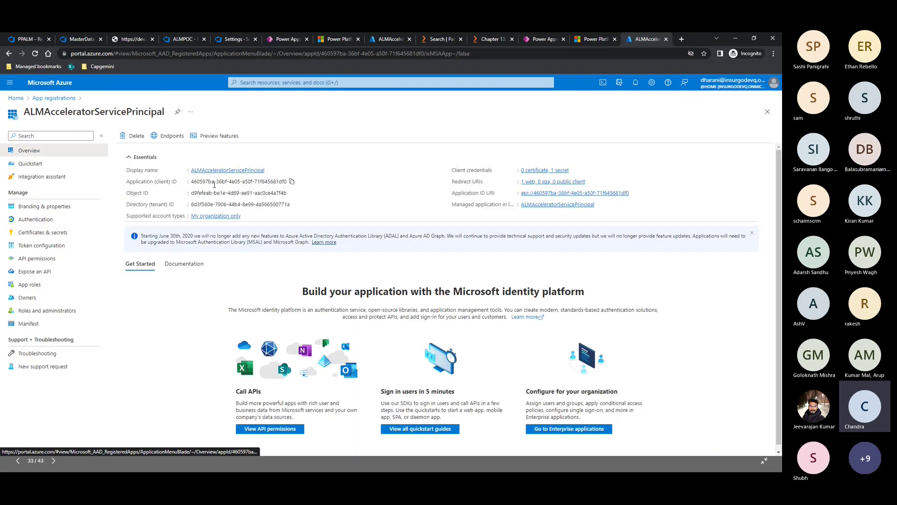
click(292, 181)
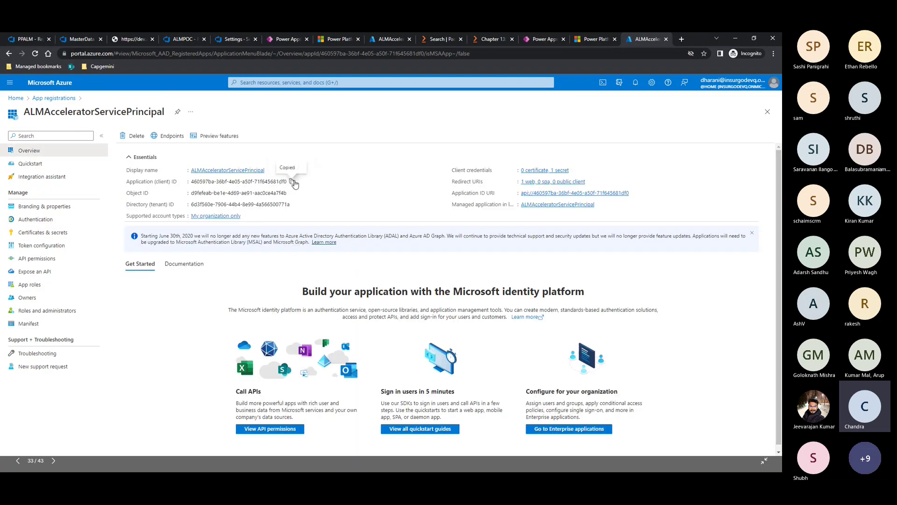
Back in the Power Platform admin center, search for the Azure Active Directory app by its copied ID, leaving without creating an app user
click(593, 40)
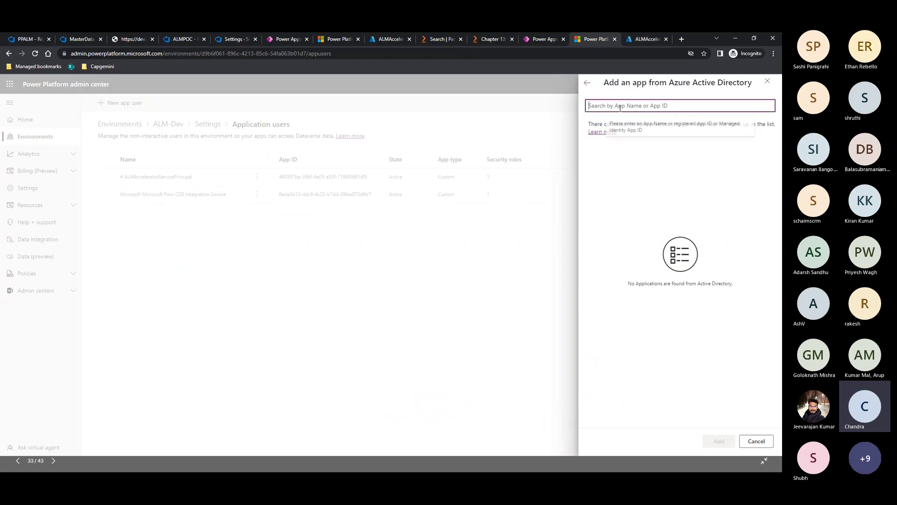
key(ctrl+v)
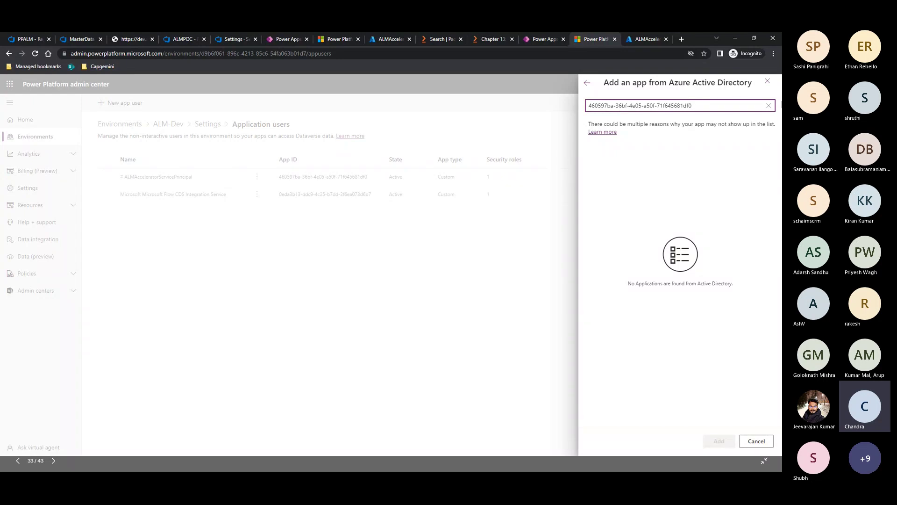
click(769, 105)
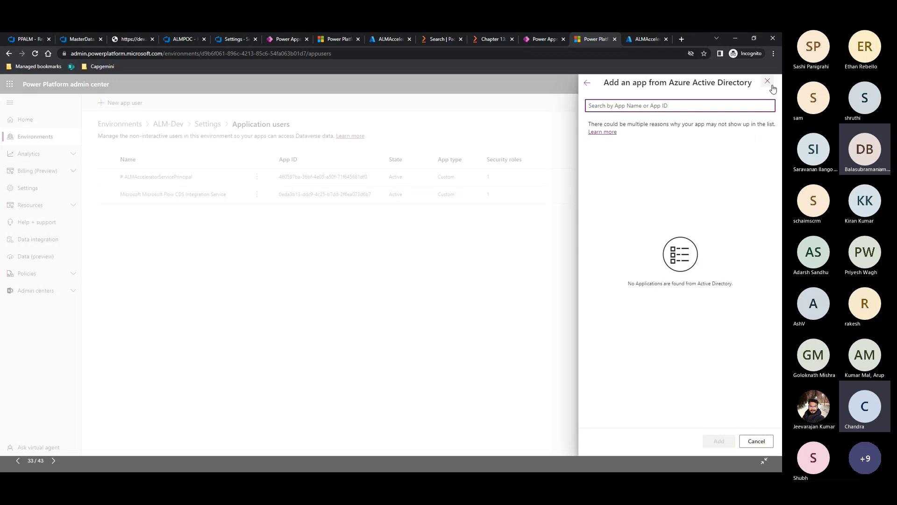
click(656, 104)
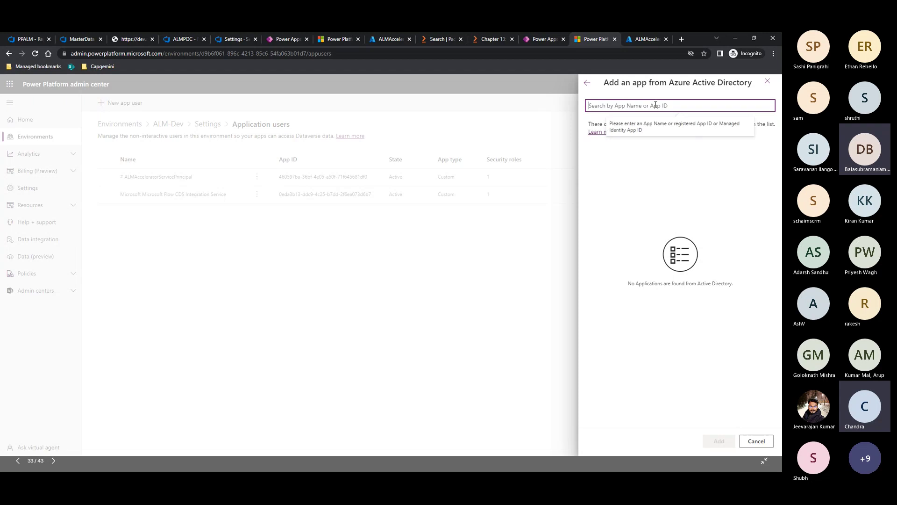
key(ctrl+v)
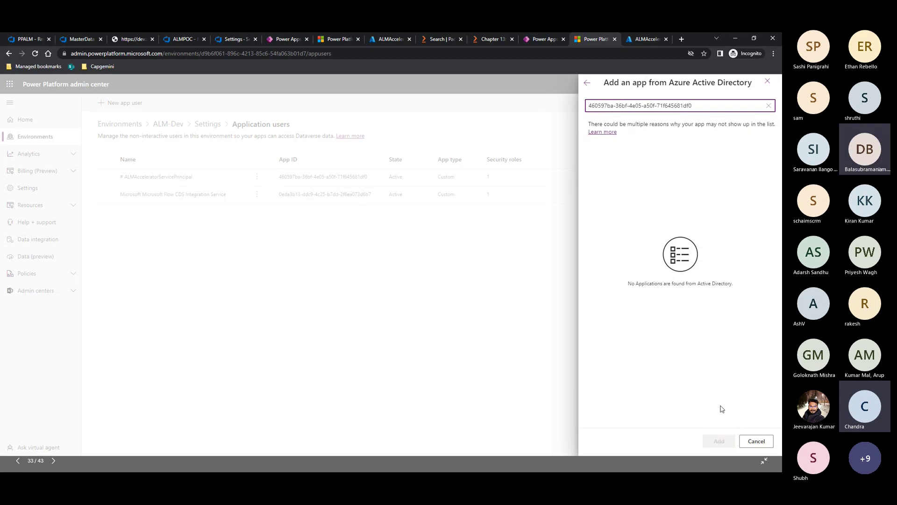
click(587, 82)
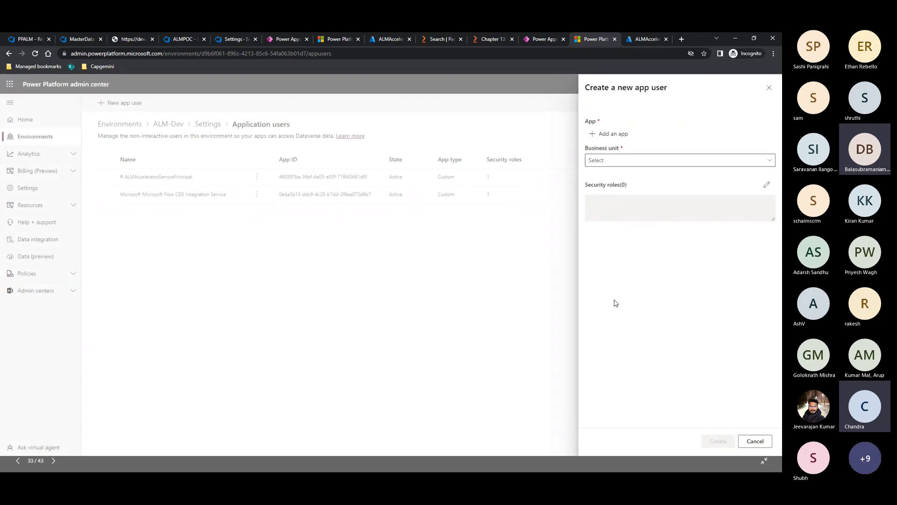
click(772, 86)
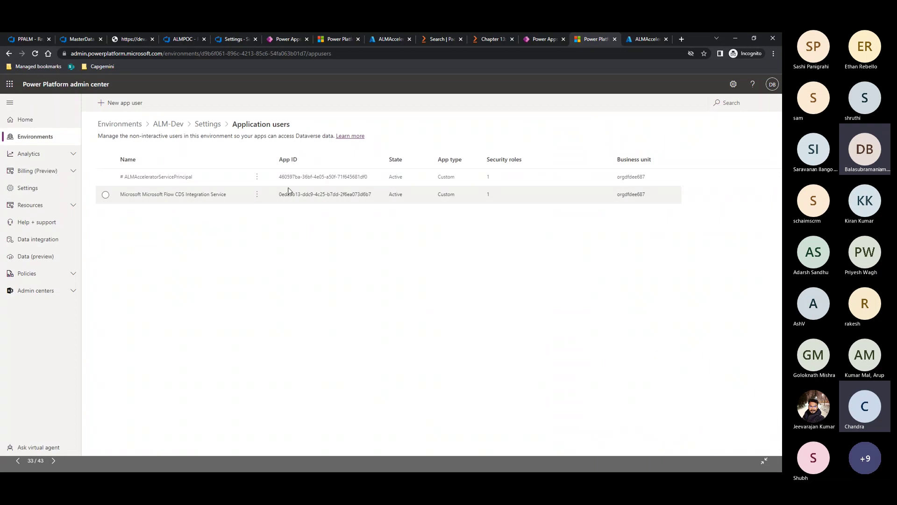
Review the security roles of the ALMAcceleratorServicePrincipal application user down to System Administrator, leaving without saving
click(257, 178)
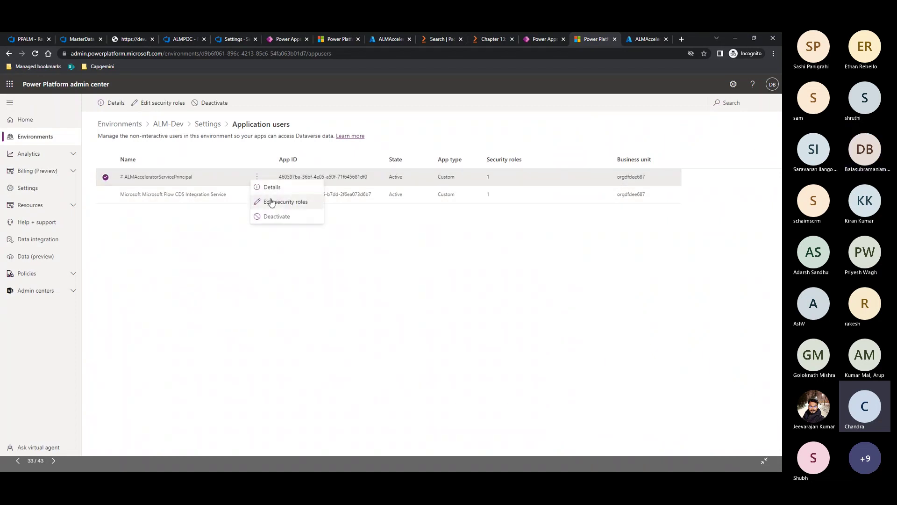
click(271, 201)
scroll(626, 266, down, 10)
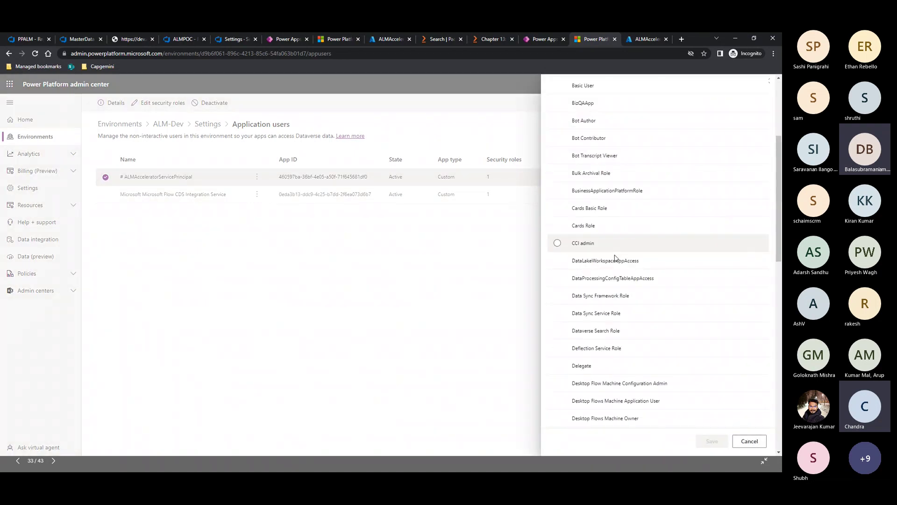
scroll(617, 254, down, 6)
click(608, 357)
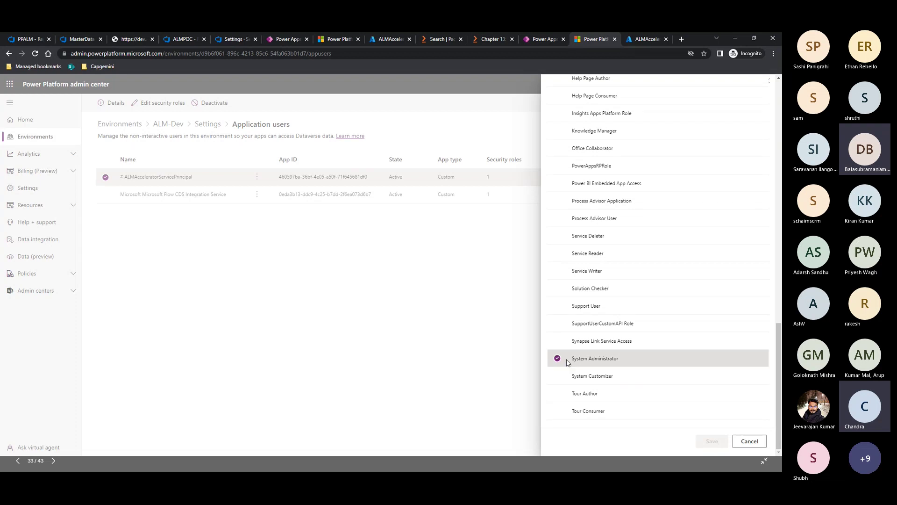
click(749, 440)
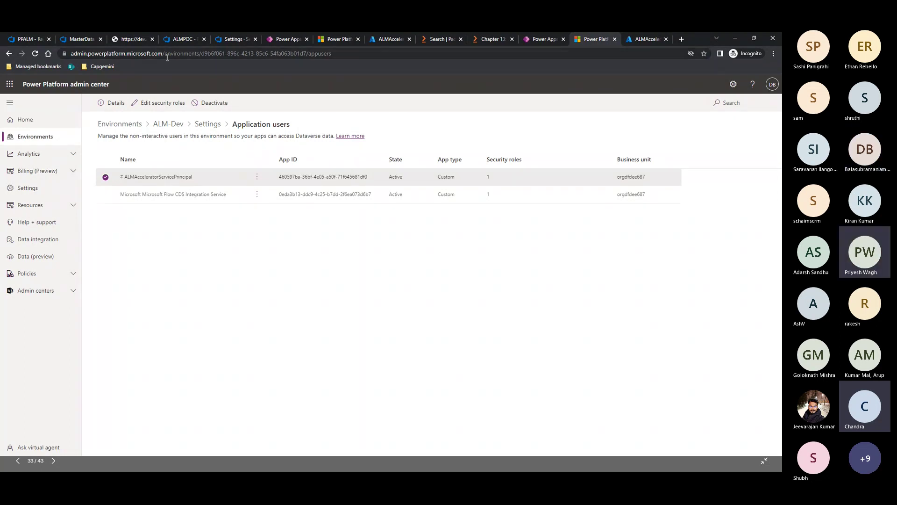
Highlight the admin center's base address, switch to the presentation and advance past the prerequisites slide
drag(167, 57, 54, 63)
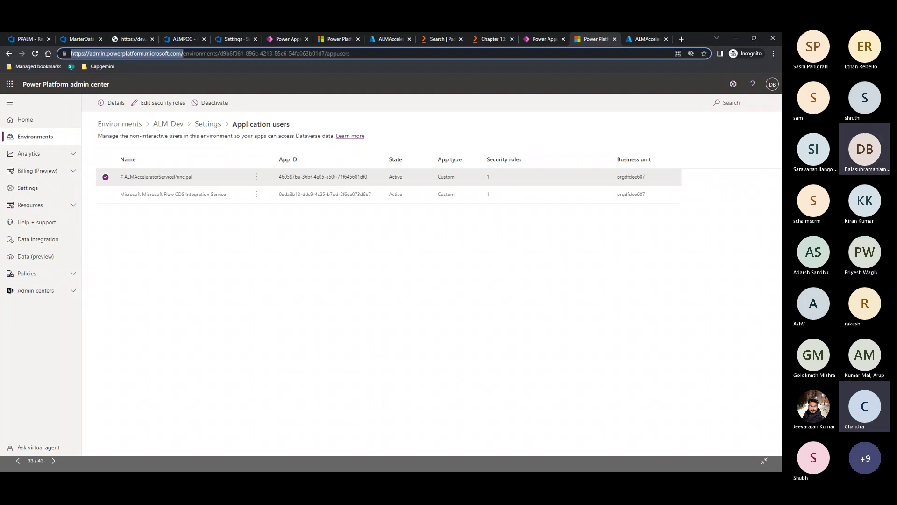
key(alt+Tab)
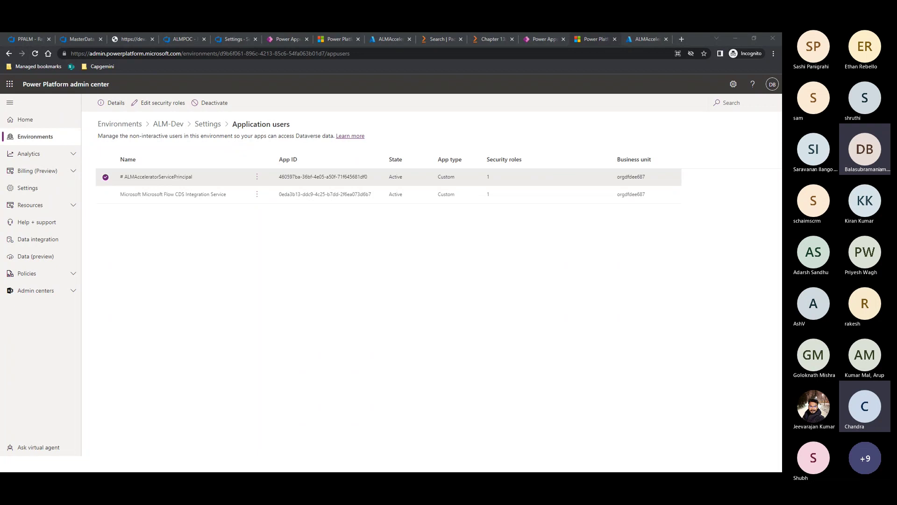
key(alt+Tab)
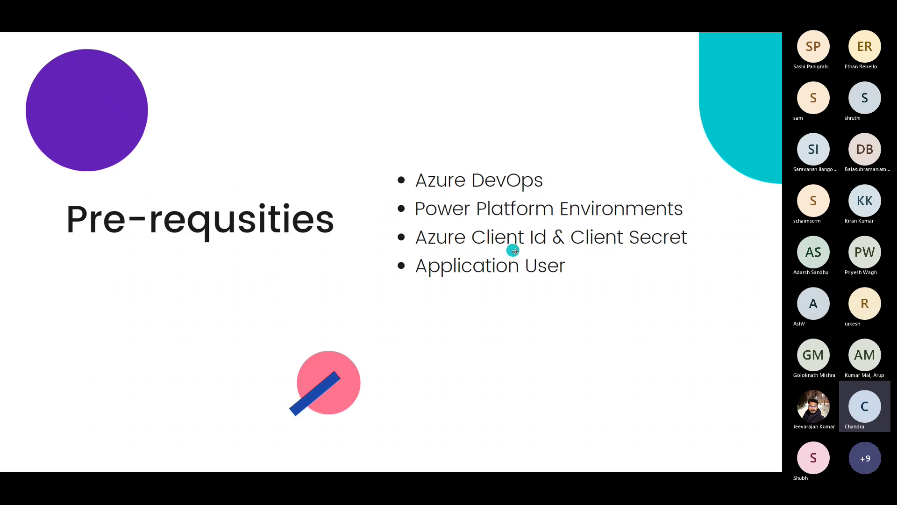
click(520, 235)
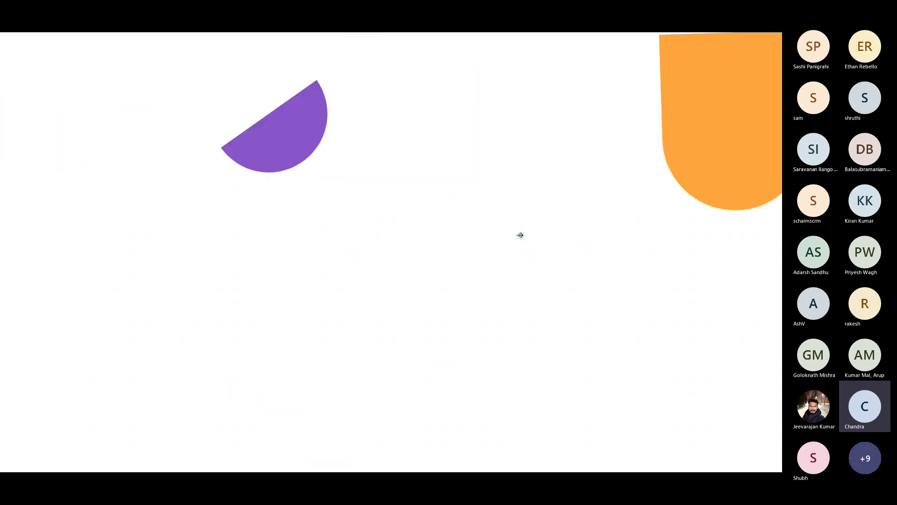